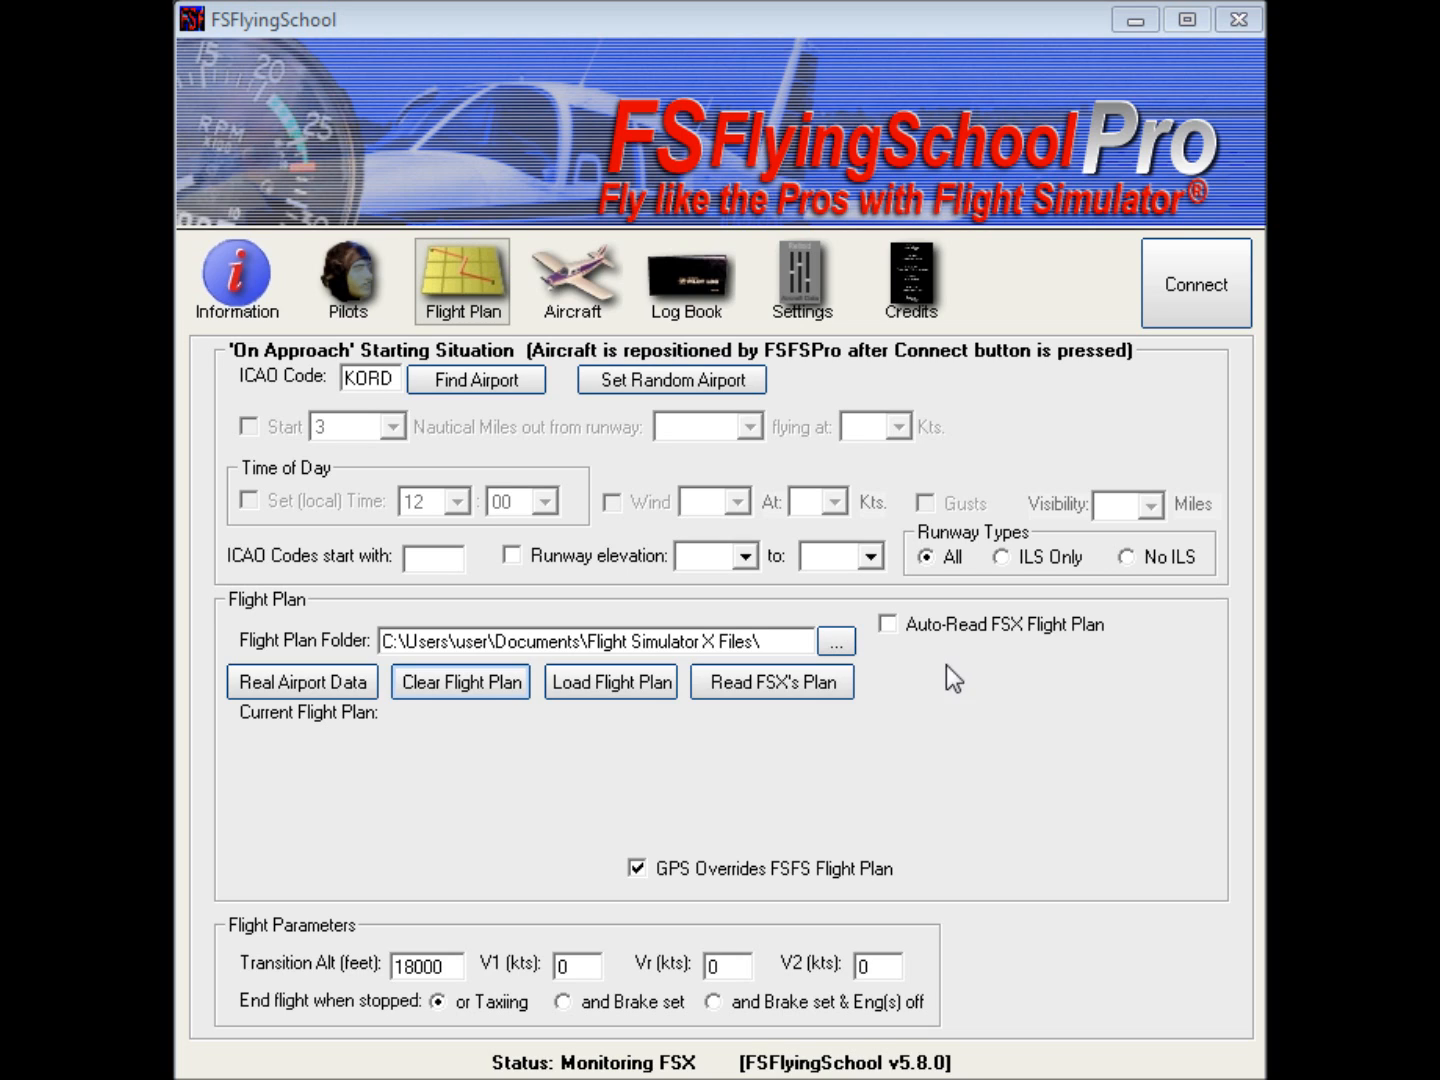
Step: Turn on Auto-Read FSX Flight Plan and browse the list of flight plans available to load
click(888, 626)
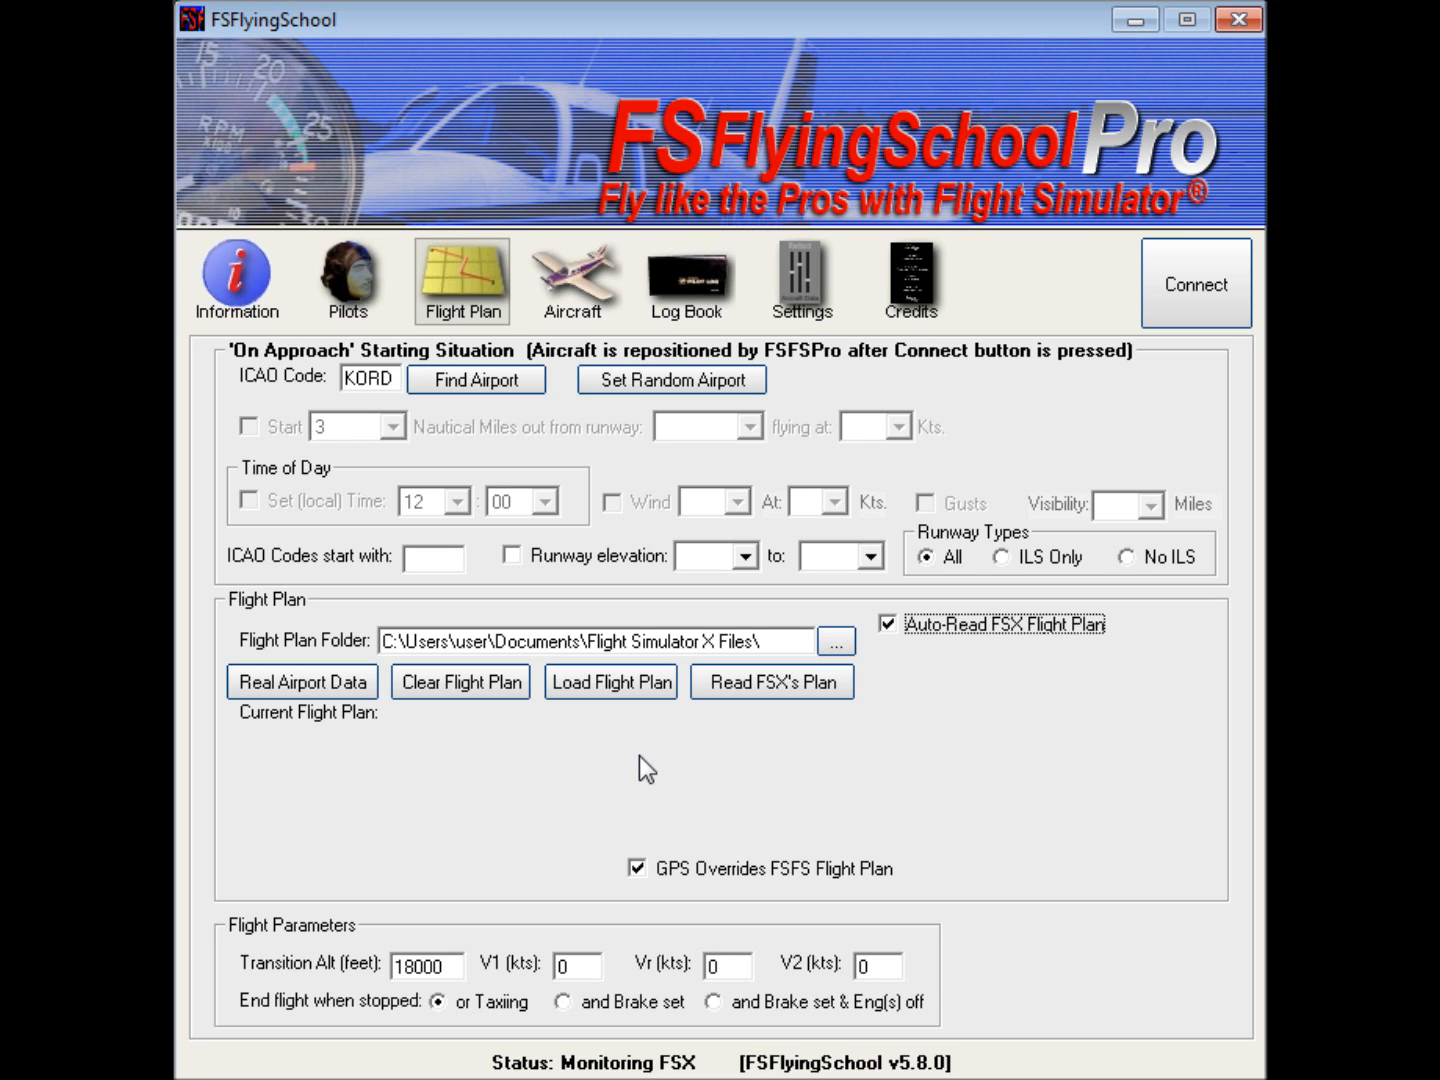
click(639, 683)
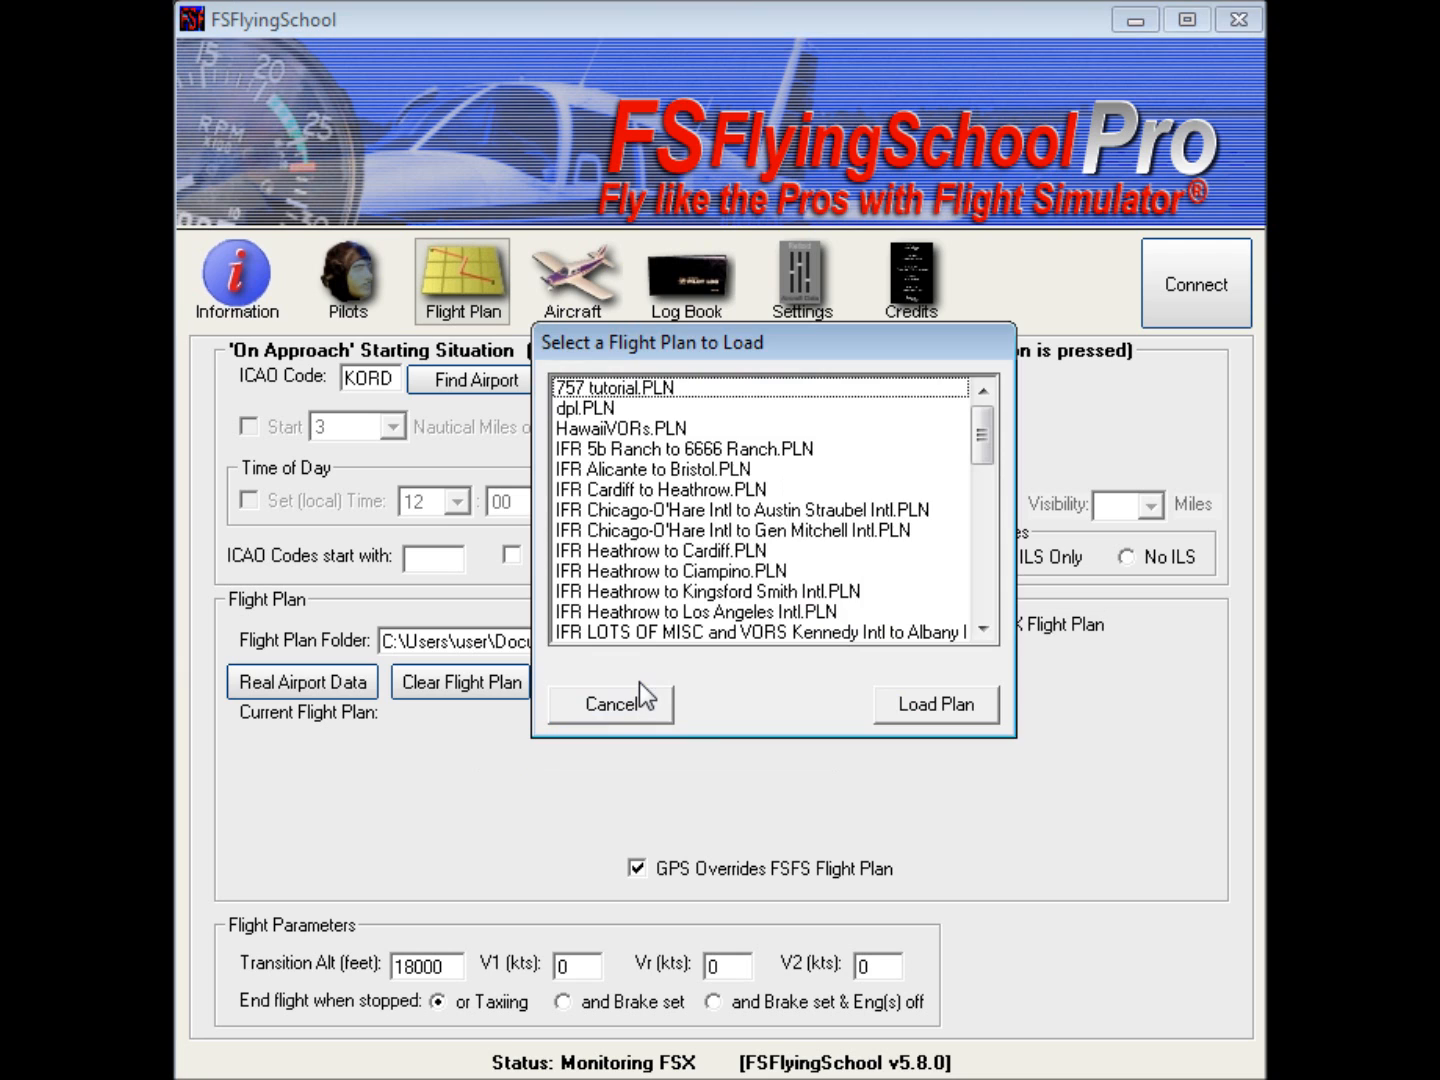
drag(982, 436, 988, 590)
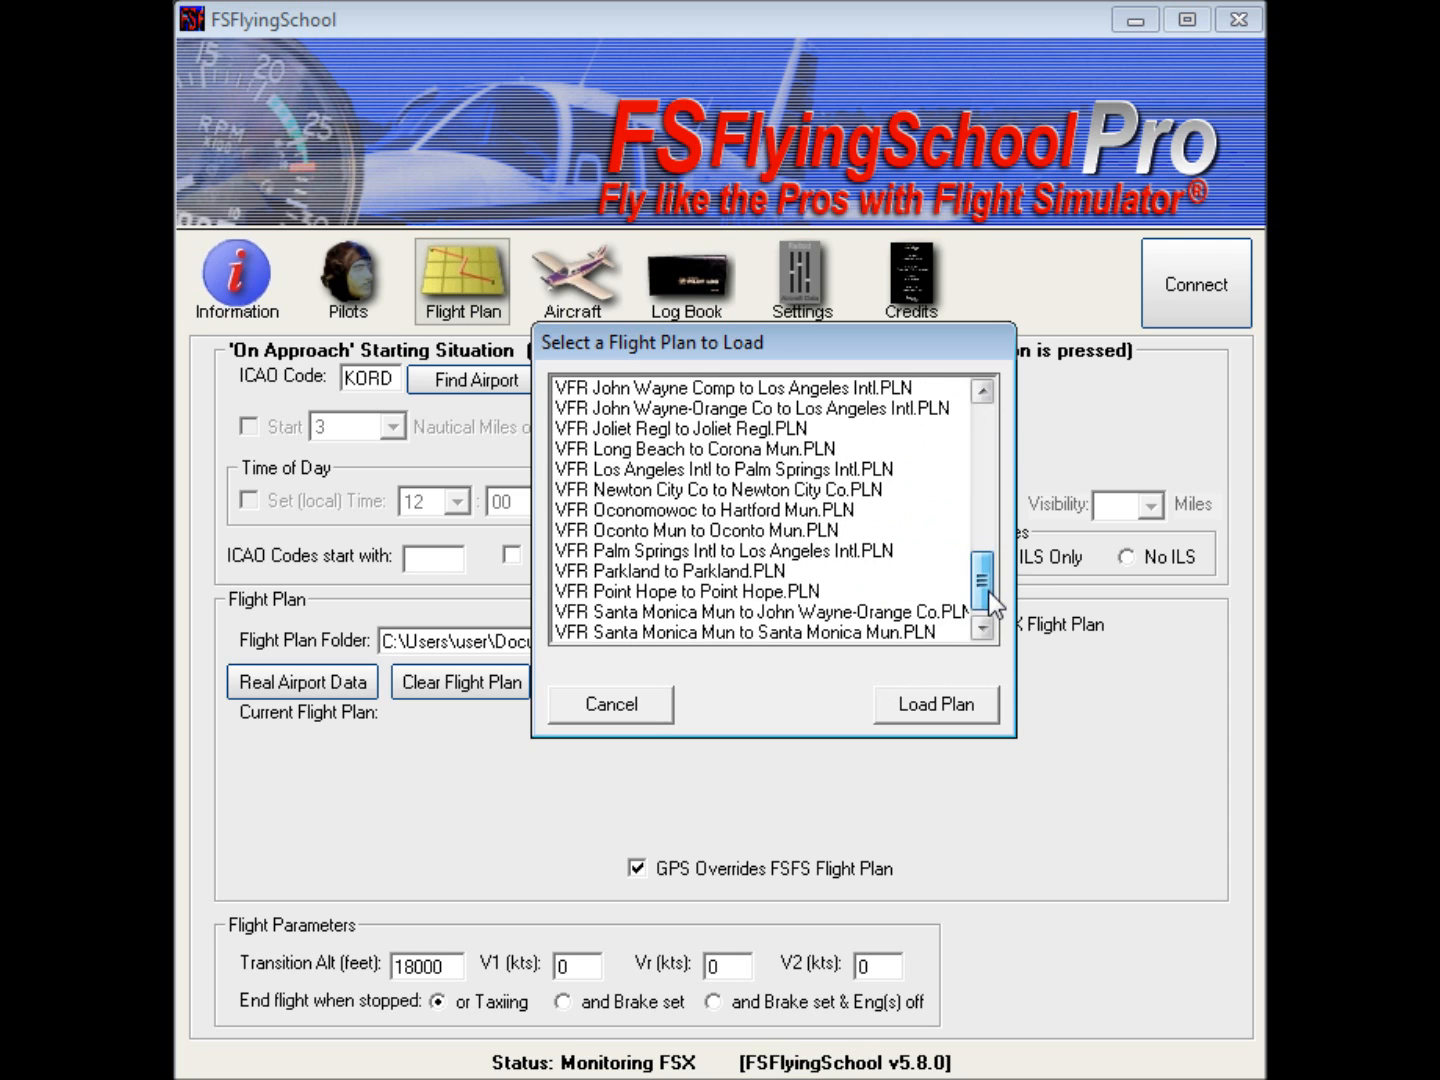
click(646, 710)
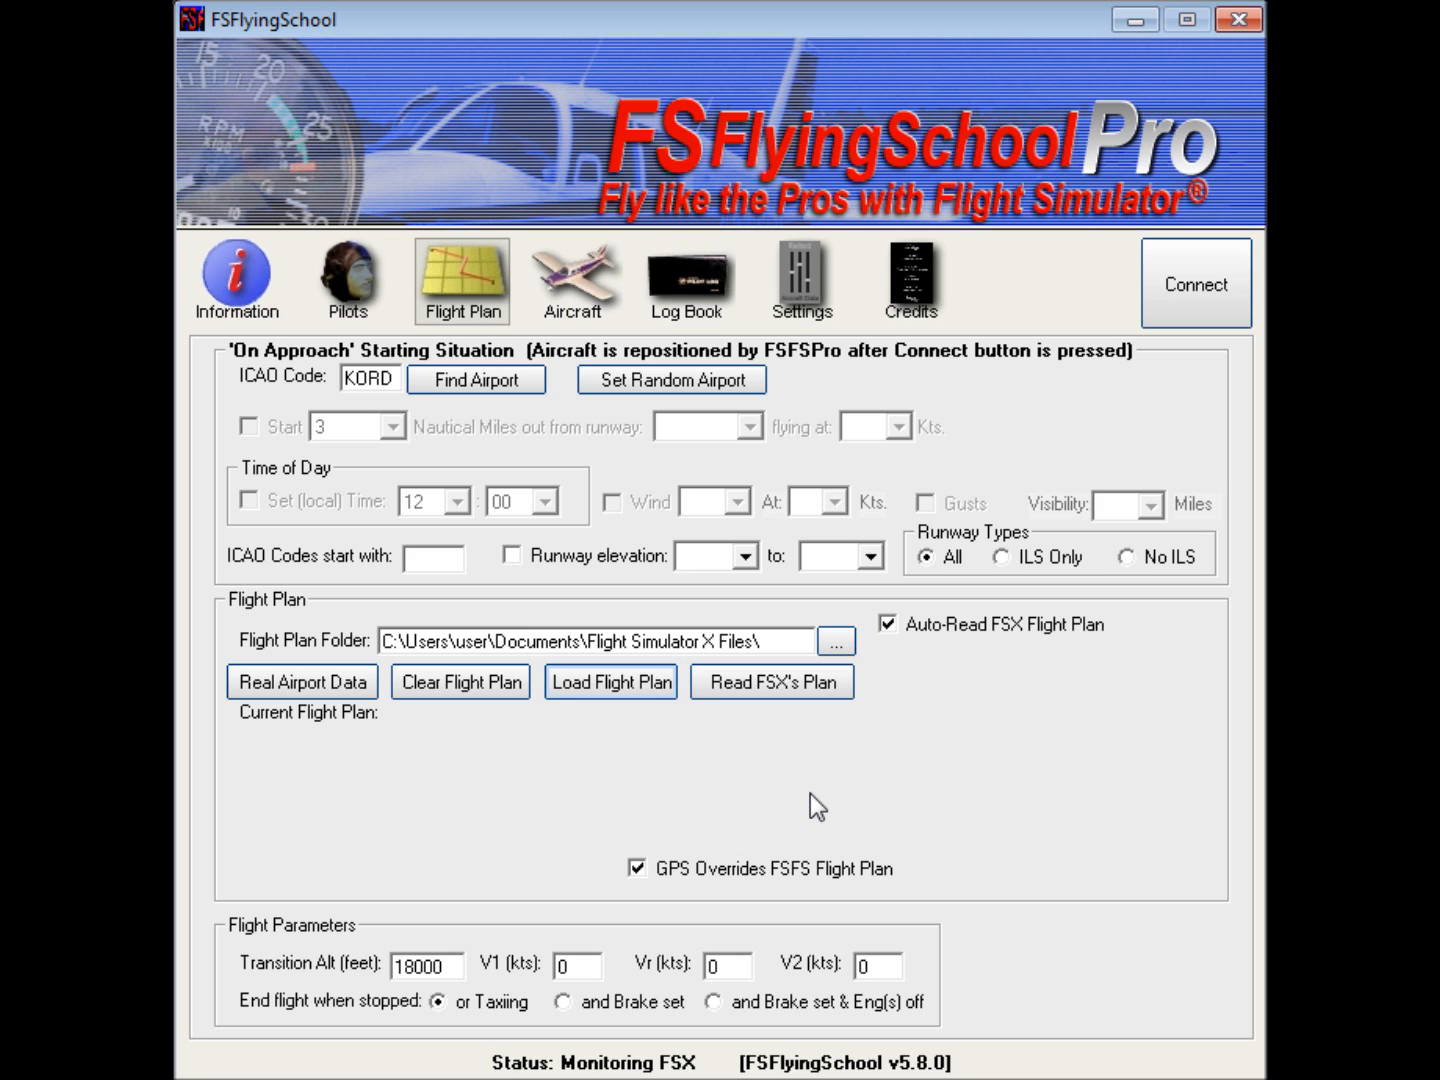
Step: Load the flight plan "IFR LOTS OF VORS Kennedy Intl to Albany Intl.PLN"
click(592, 690)
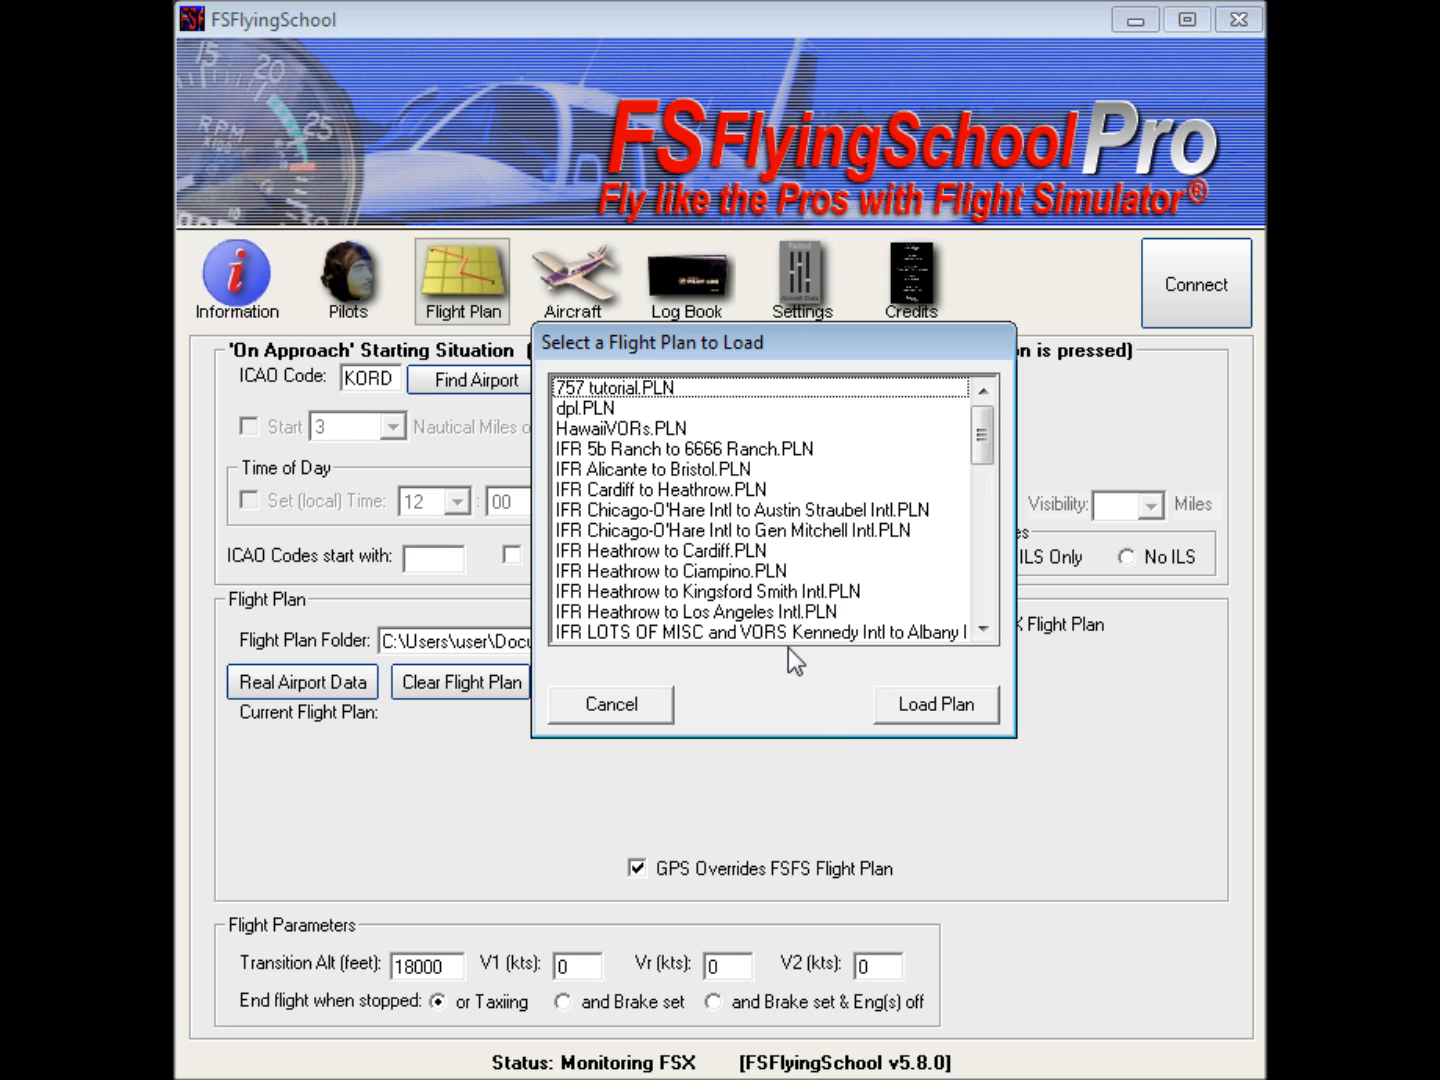
click(985, 628)
click(984, 628)
click(984, 628)
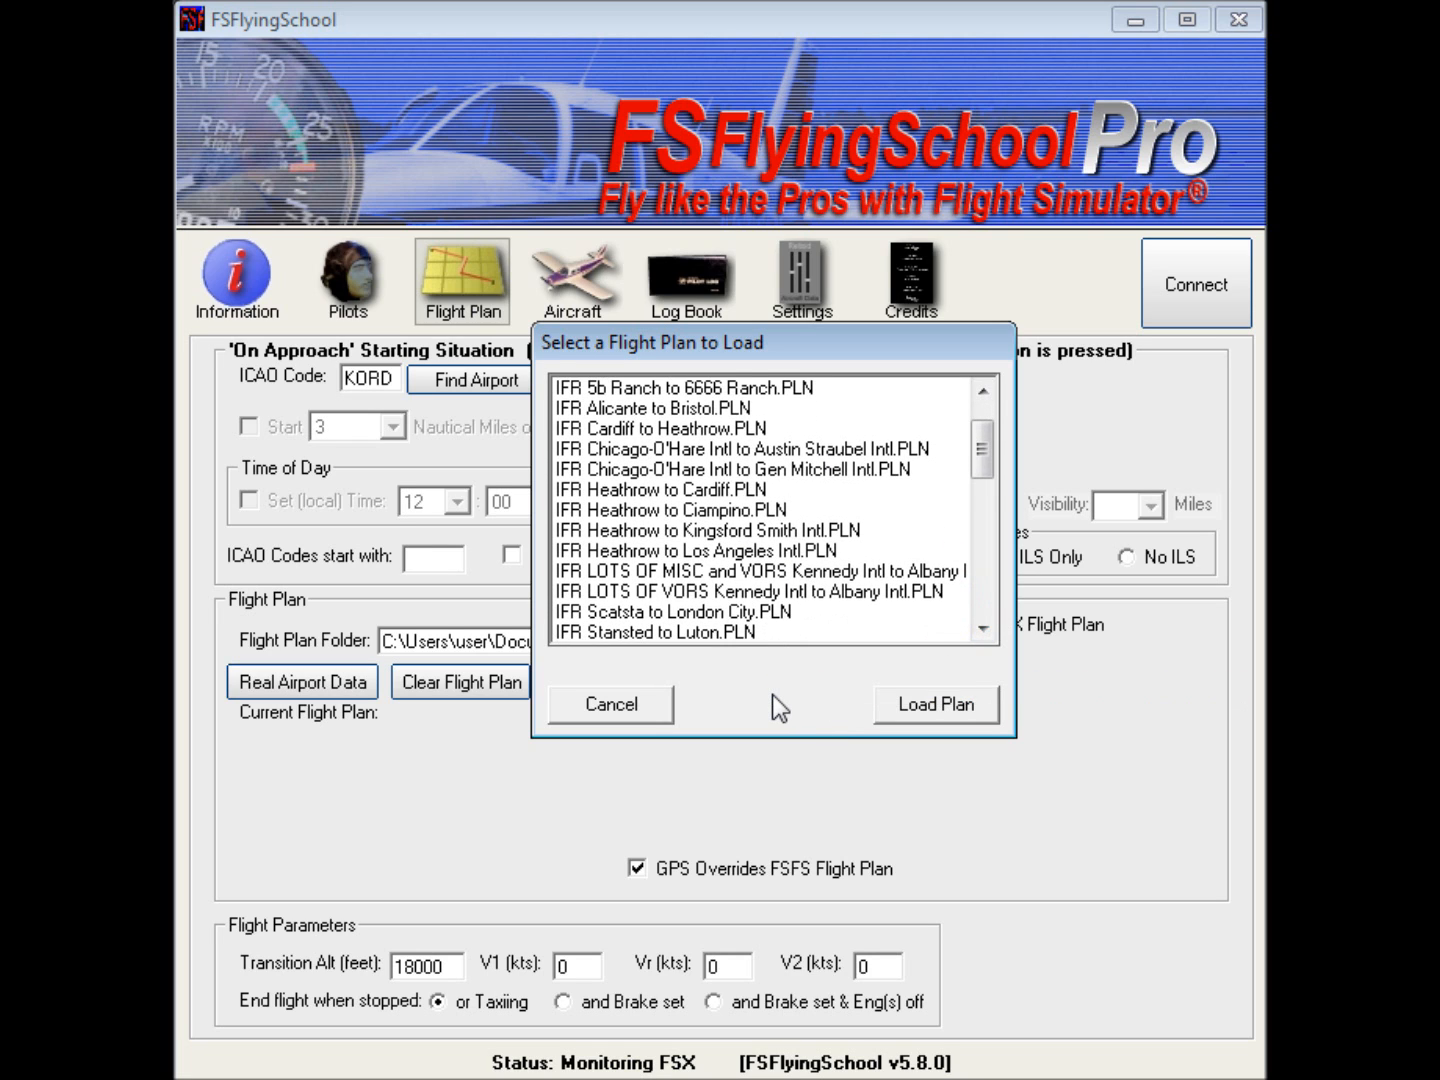
click(719, 592)
click(918, 705)
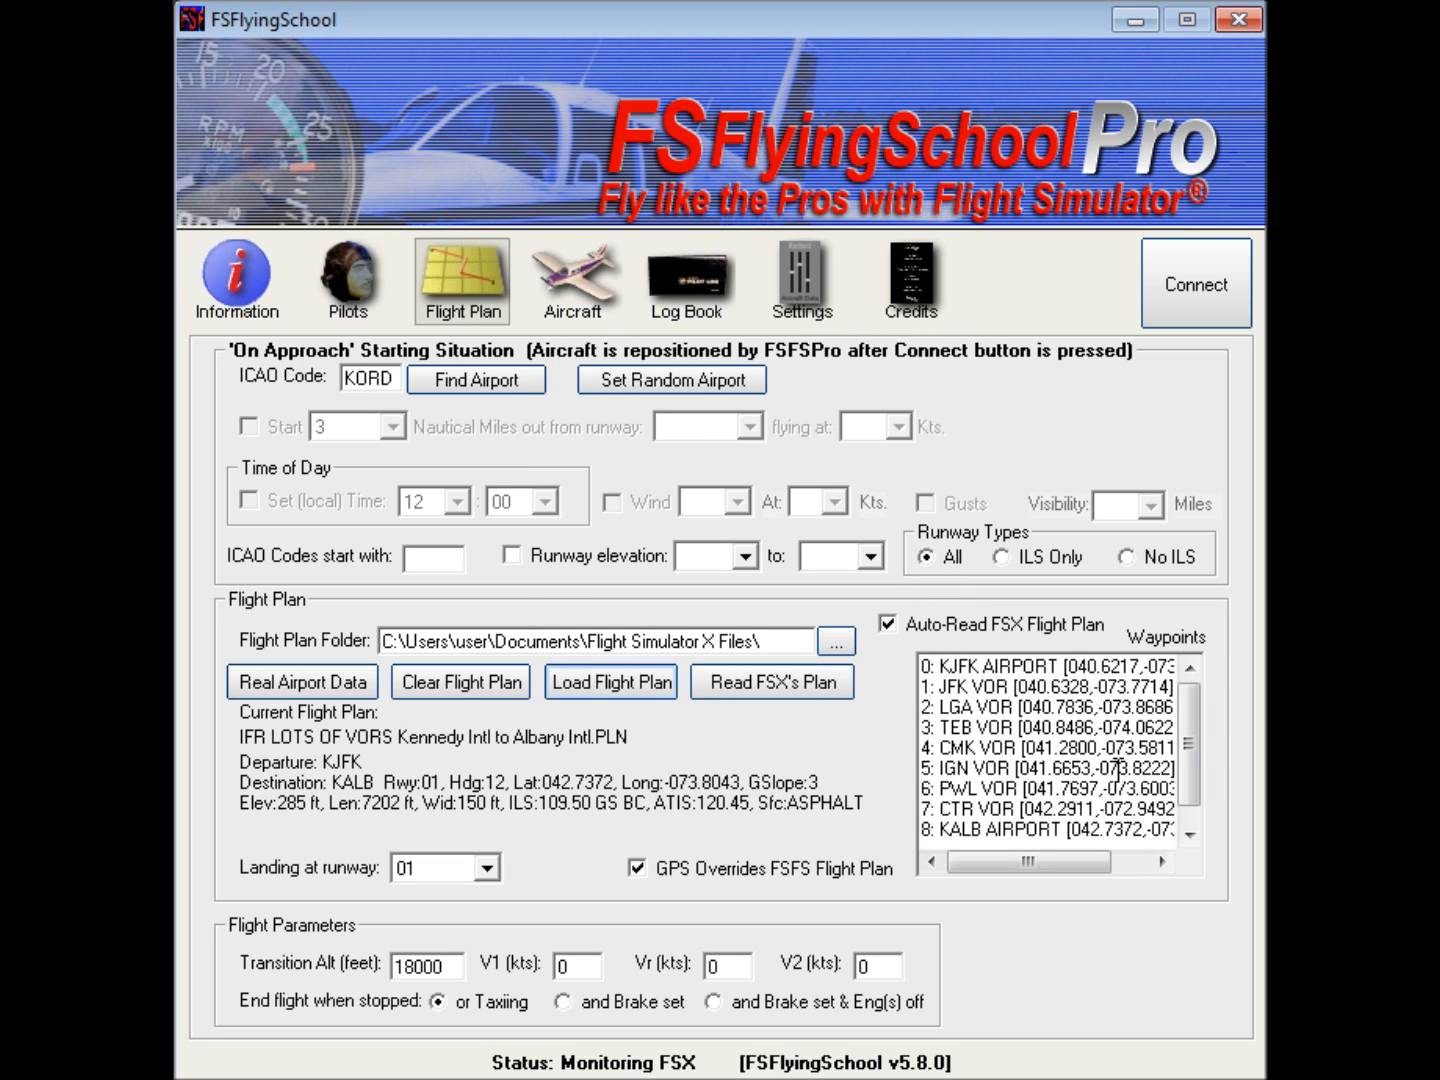
Step: Review the loaded plan's waypoints and landing runway choices, and clear the flight plan
mouse_move(1189, 720)
mouse_down()
mouse_move(1194, 764)
mouse_move(1194, 684)
mouse_up()
drag(1190, 708, 1192, 753)
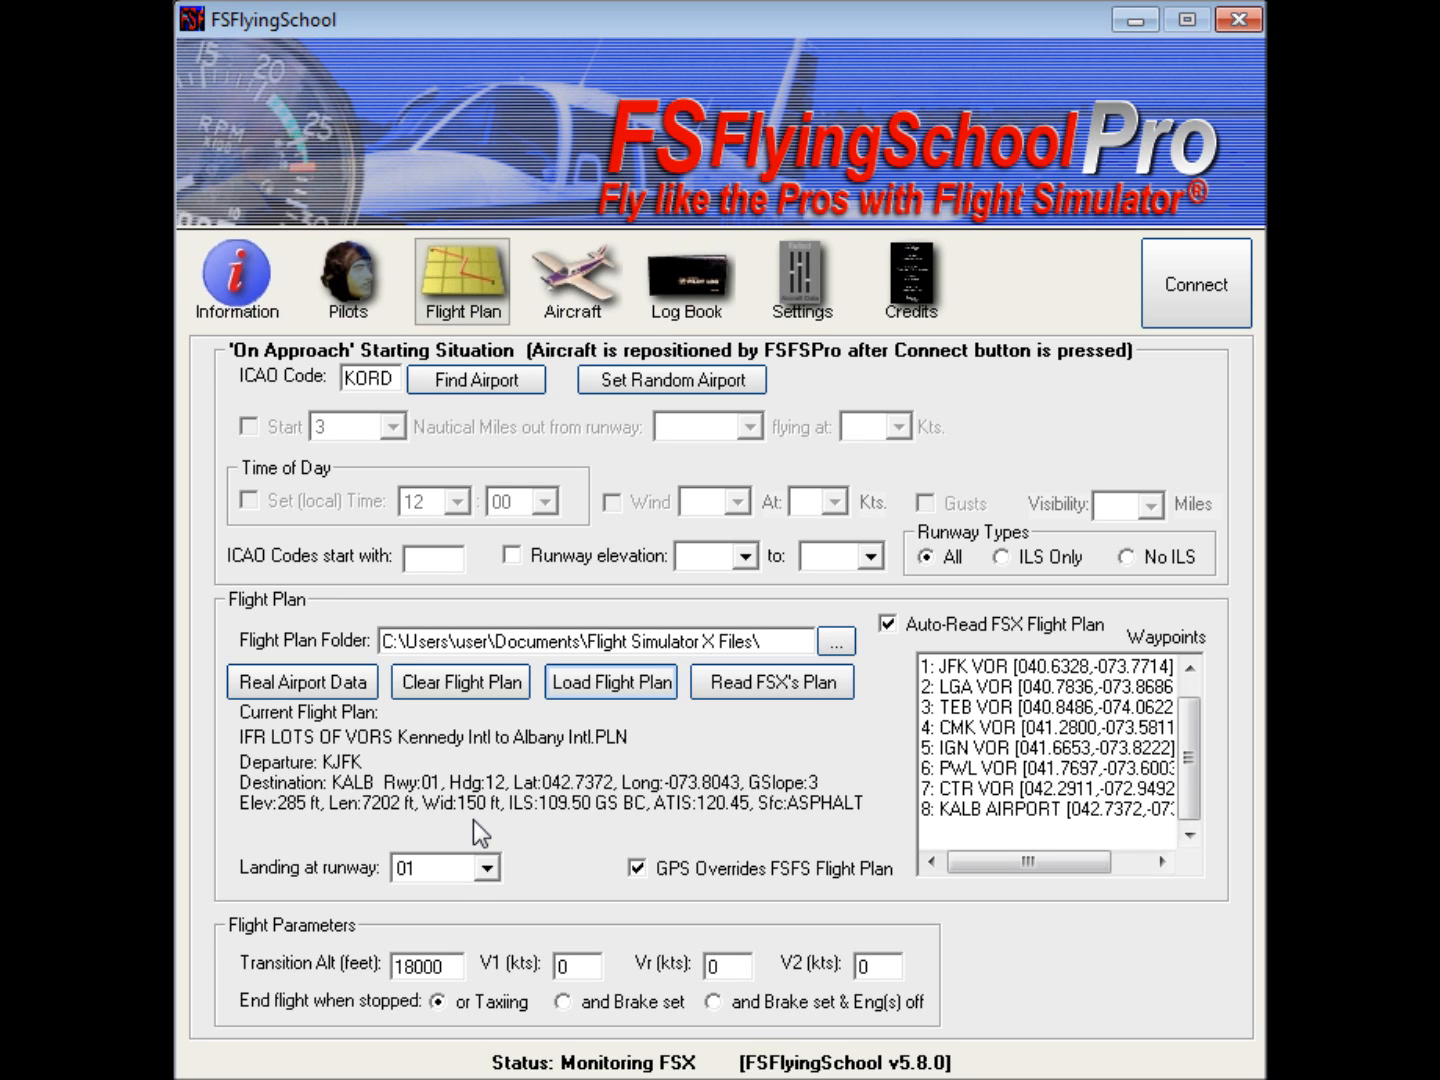
click(494, 873)
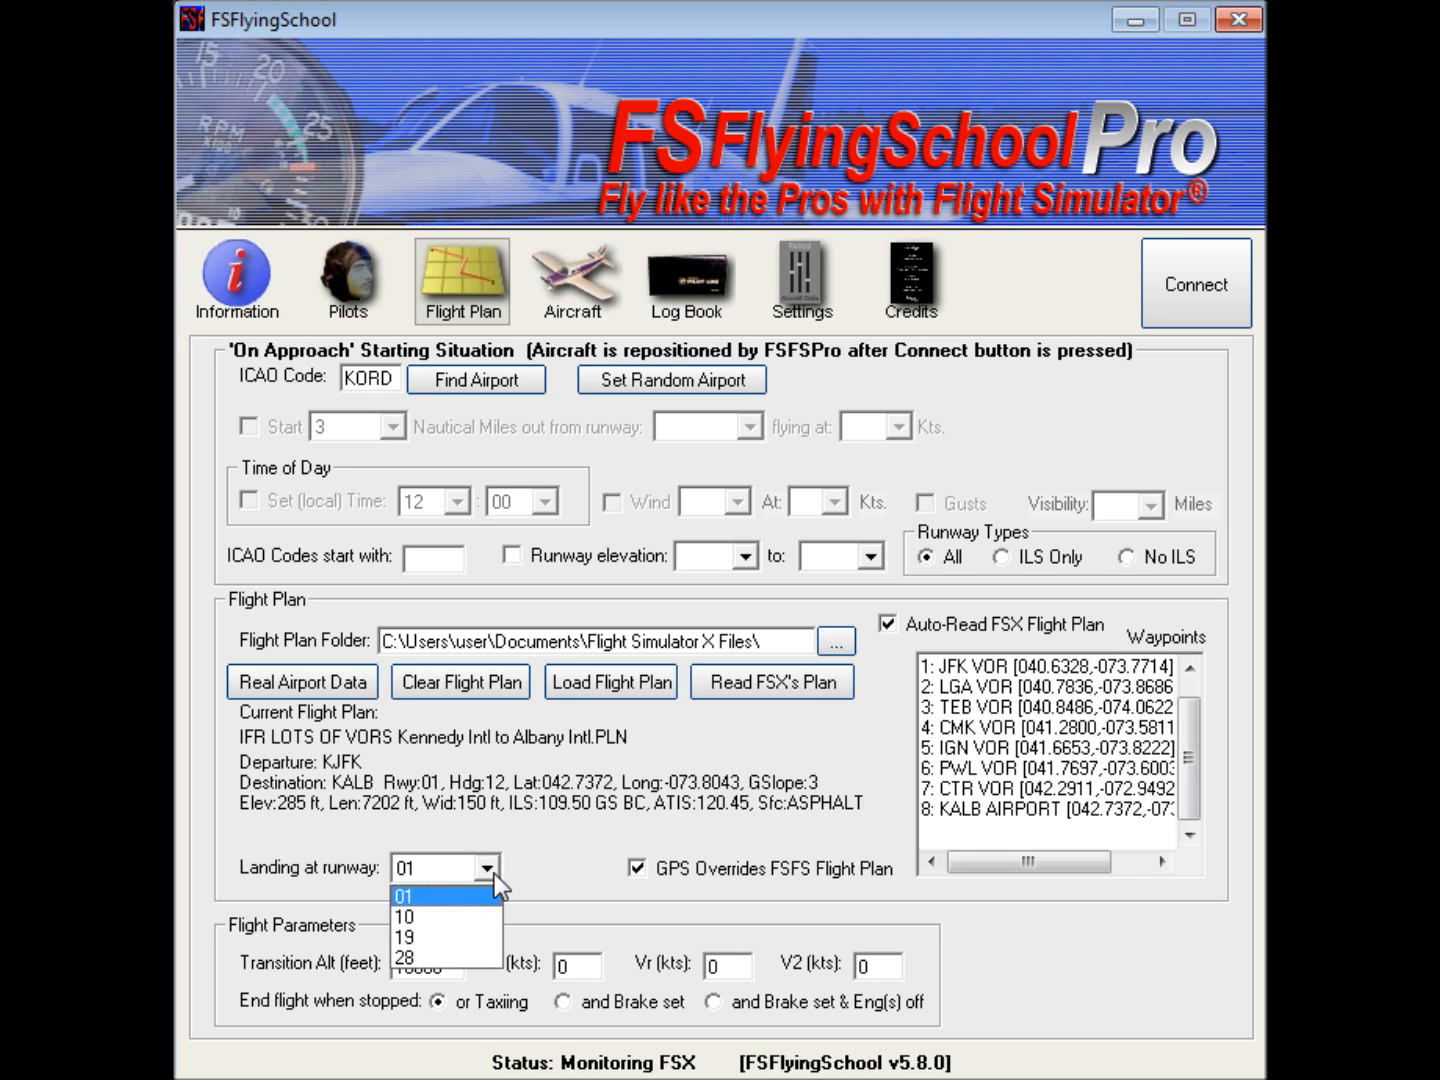
click(531, 834)
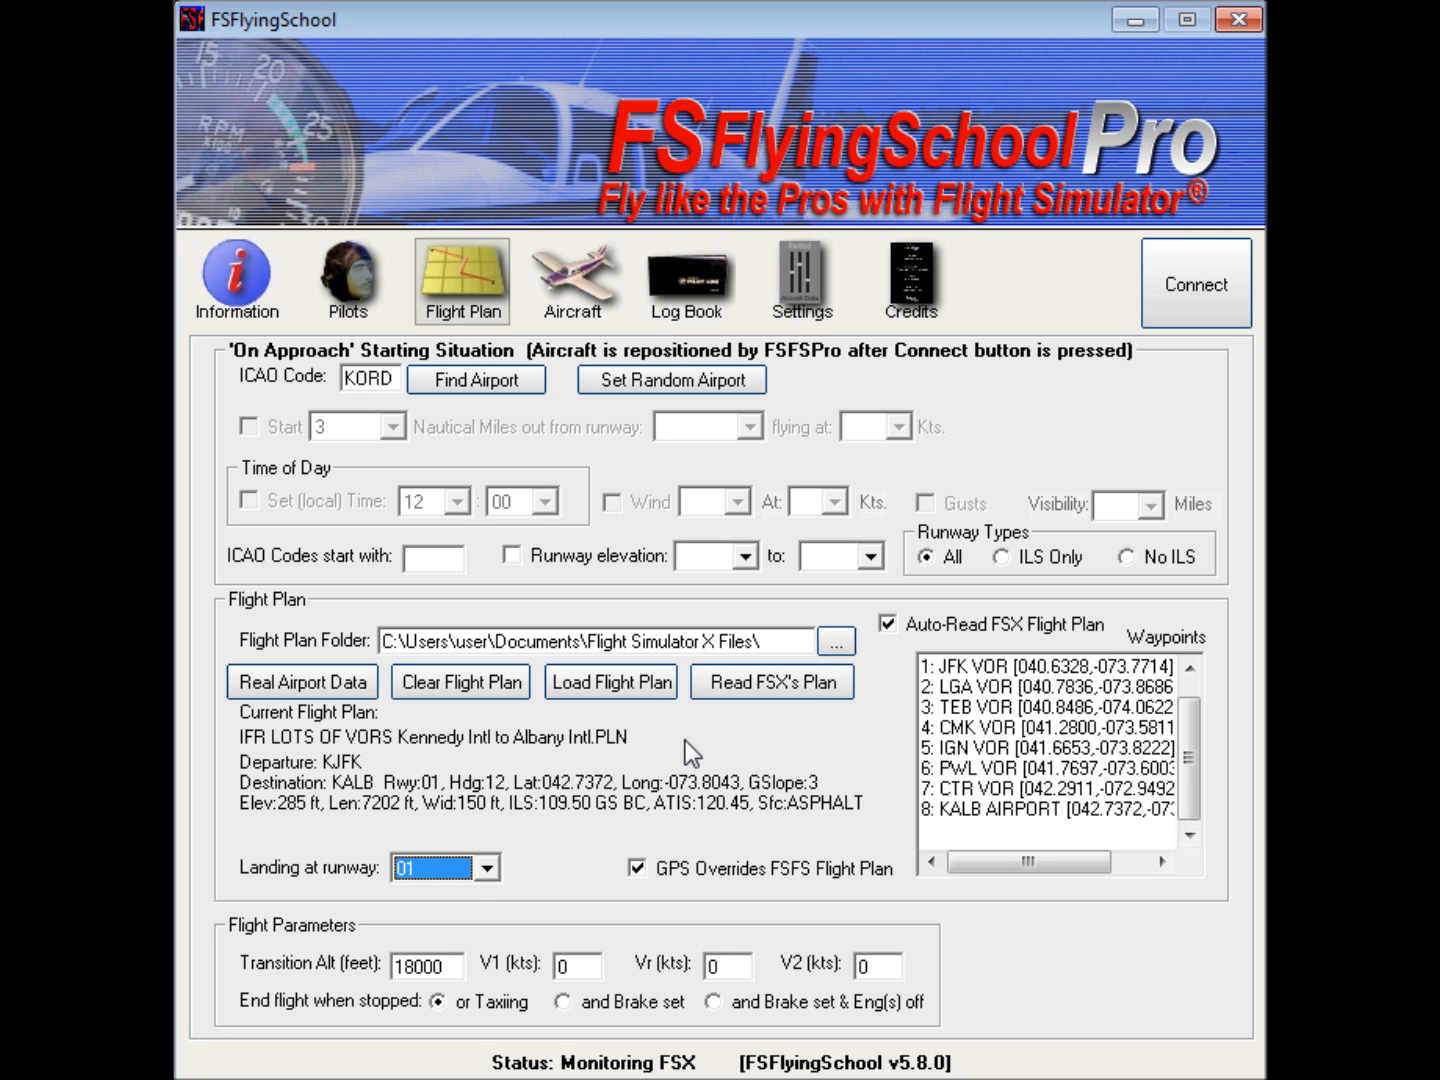
click(473, 683)
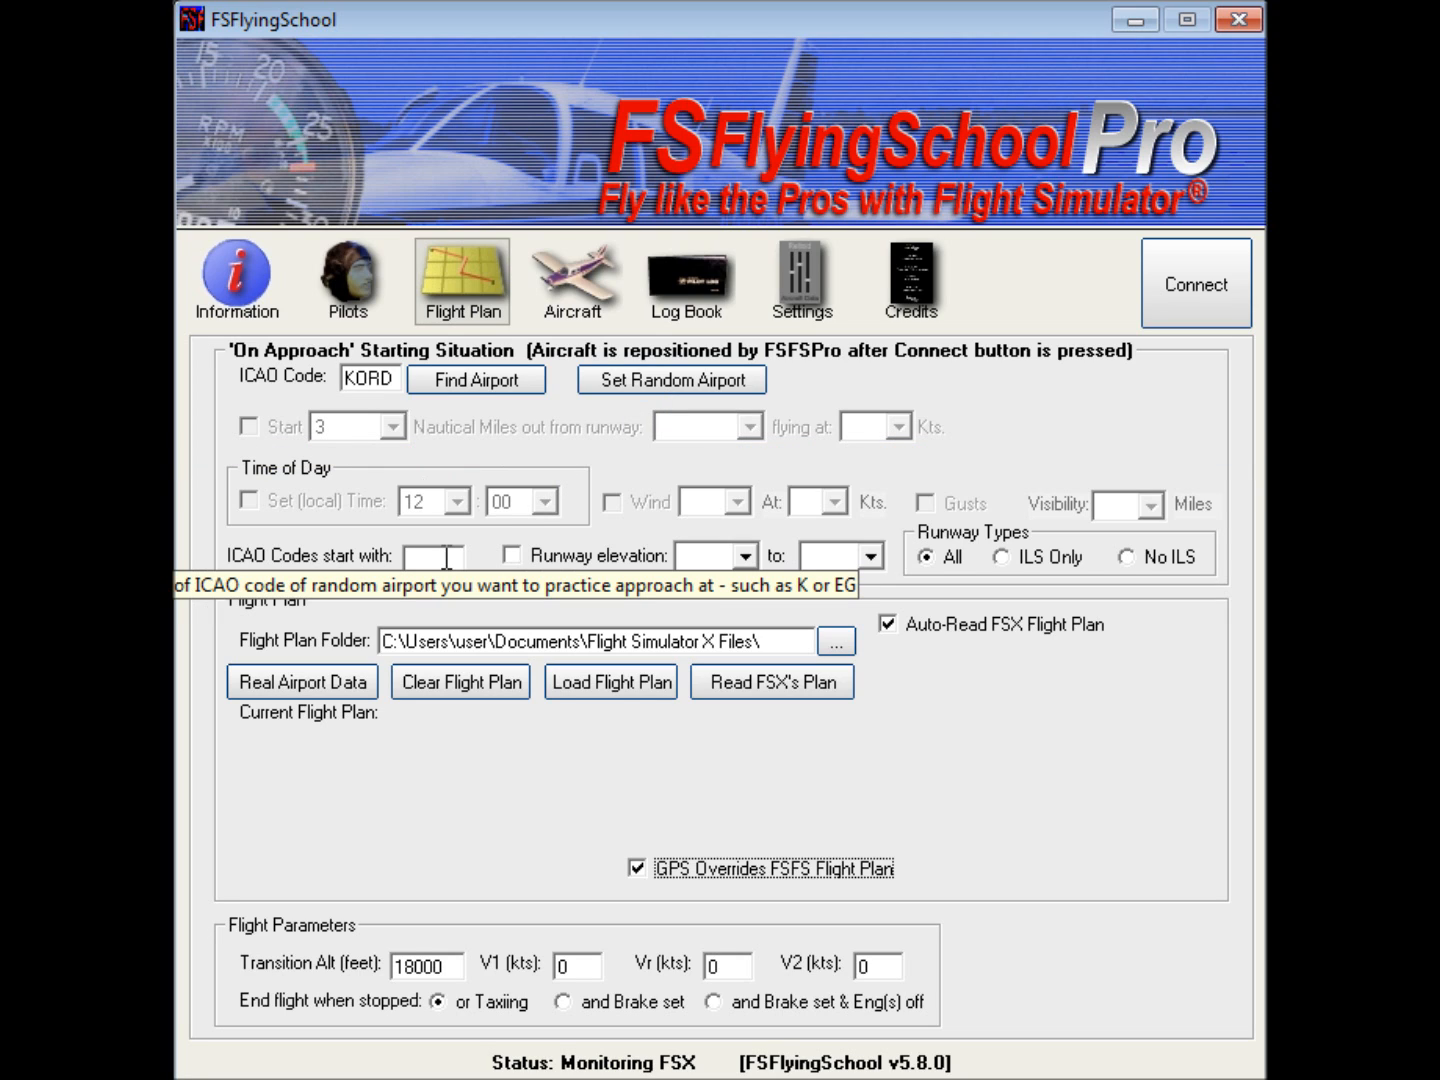
Step: Set the approach airport's ICAO code to KGRB and find that airport
double_click(383, 379)
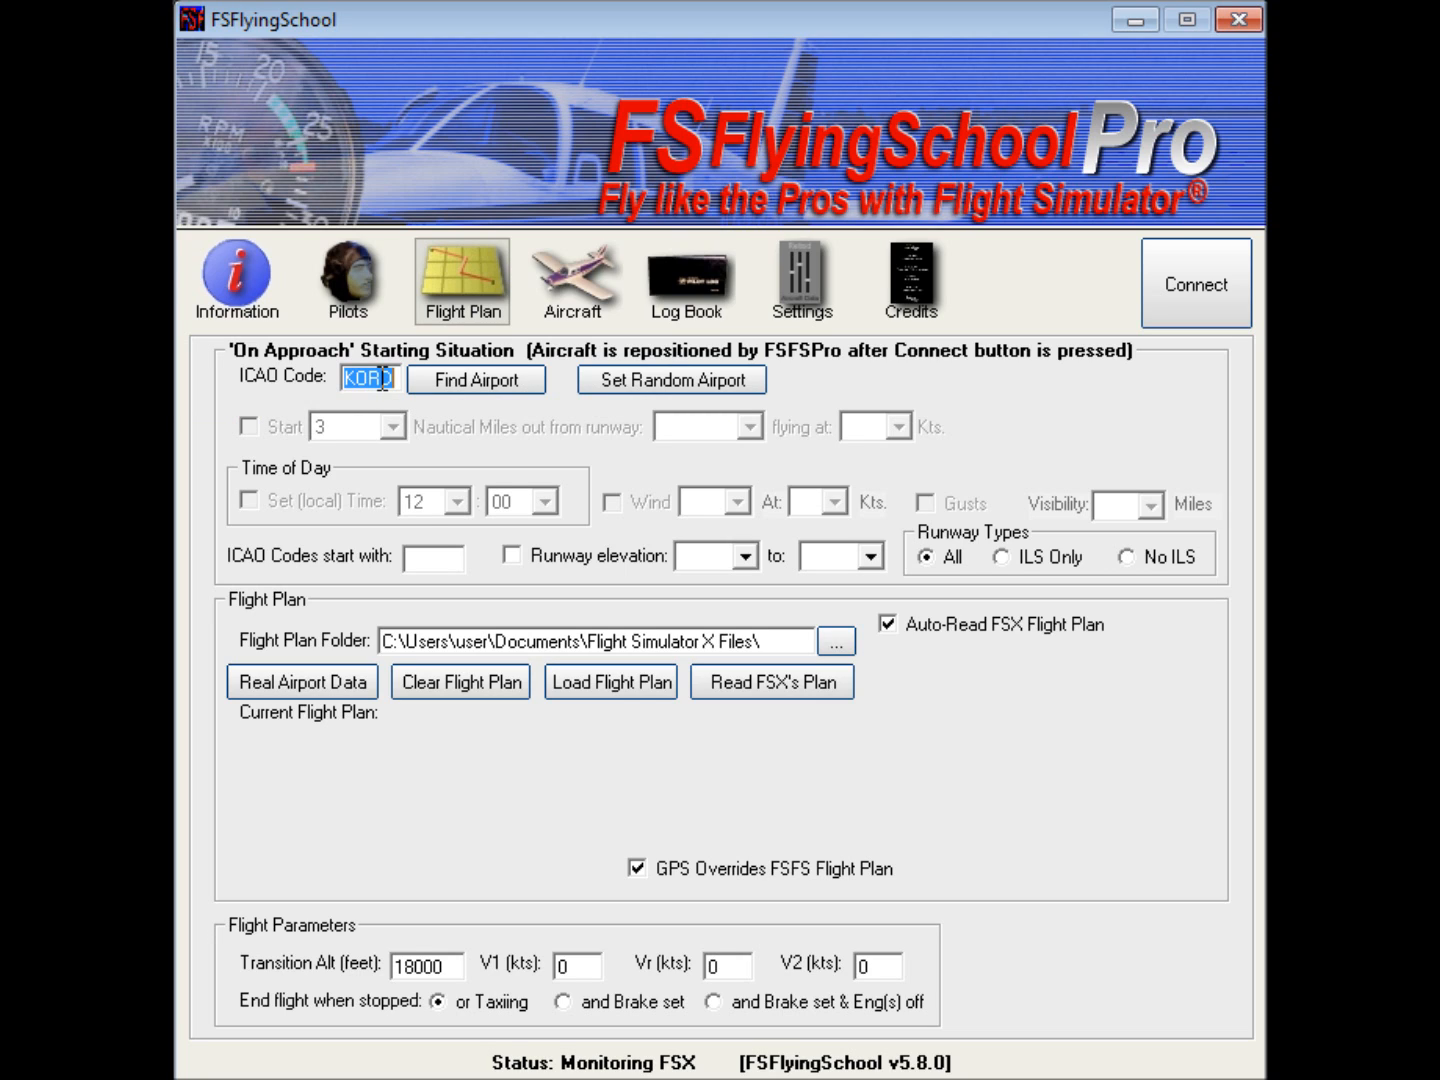
text(KGRB)
click(510, 382)
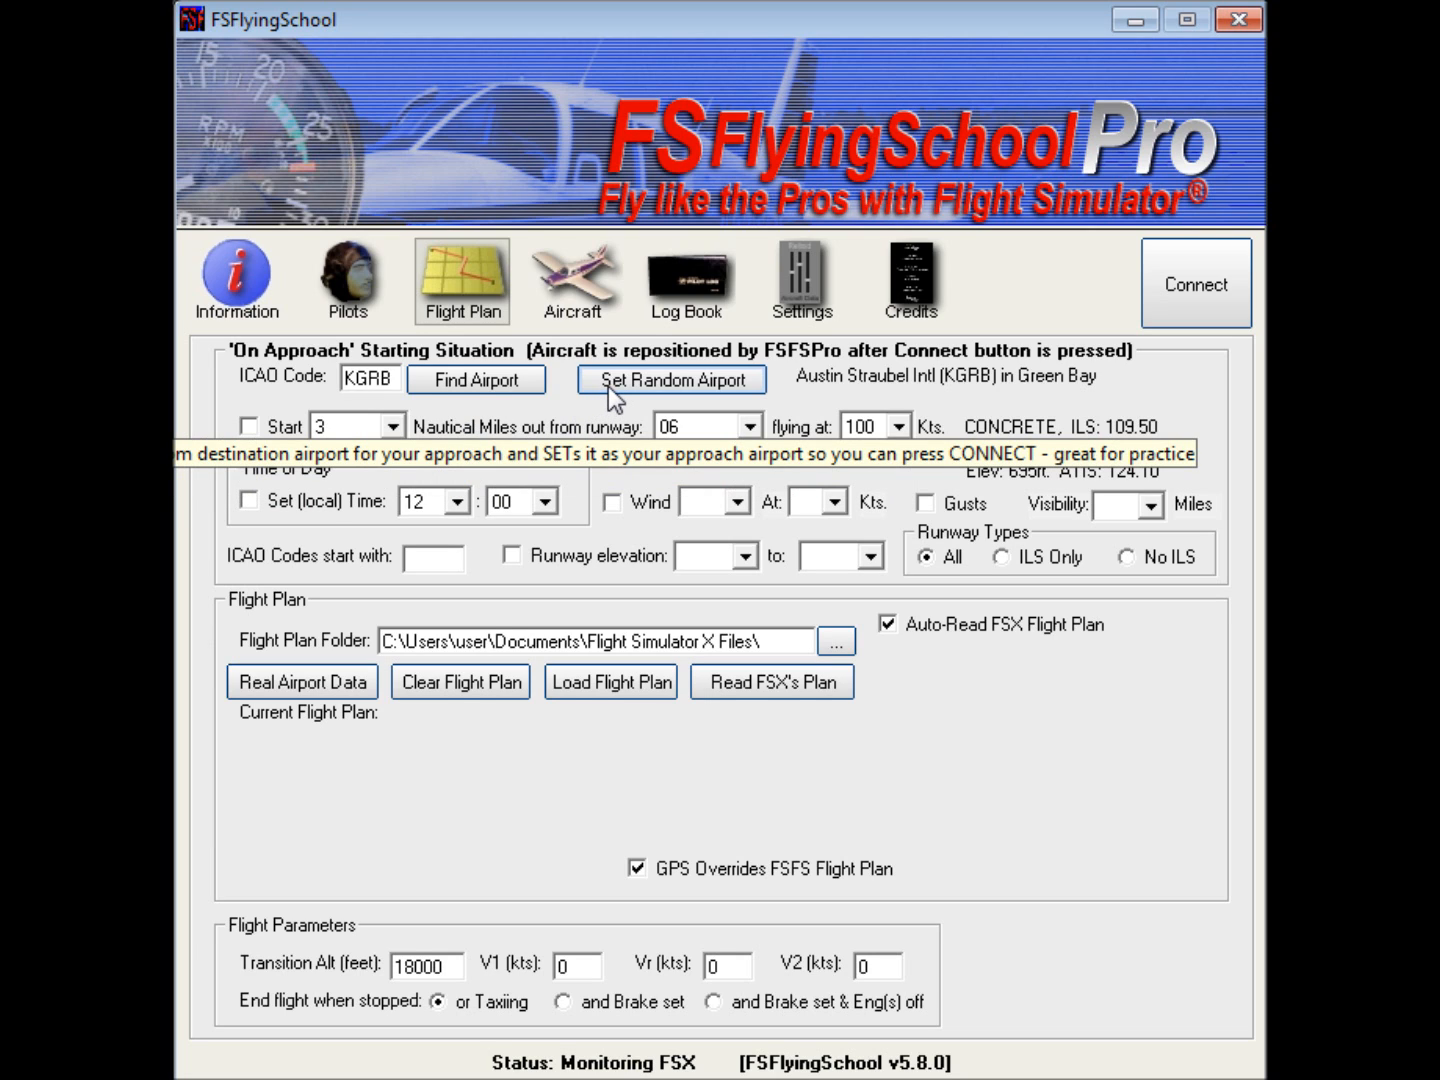
Step: Set the approach starting point to 3 nautical miles out from runway 18
click(405, 428)
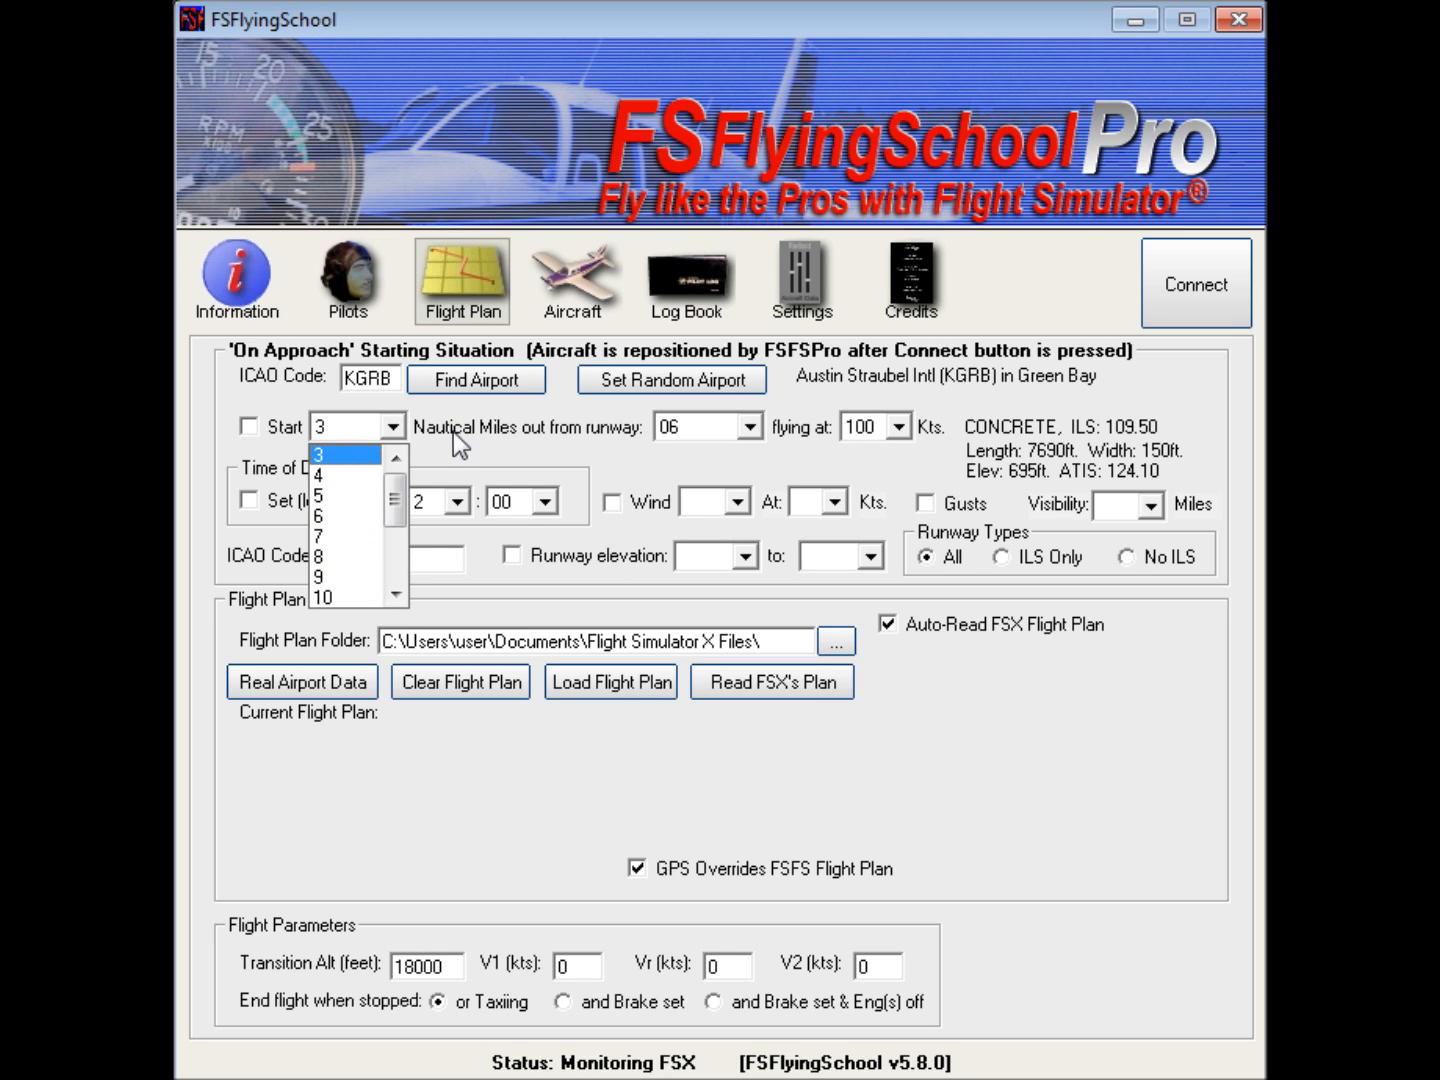
click(326, 428)
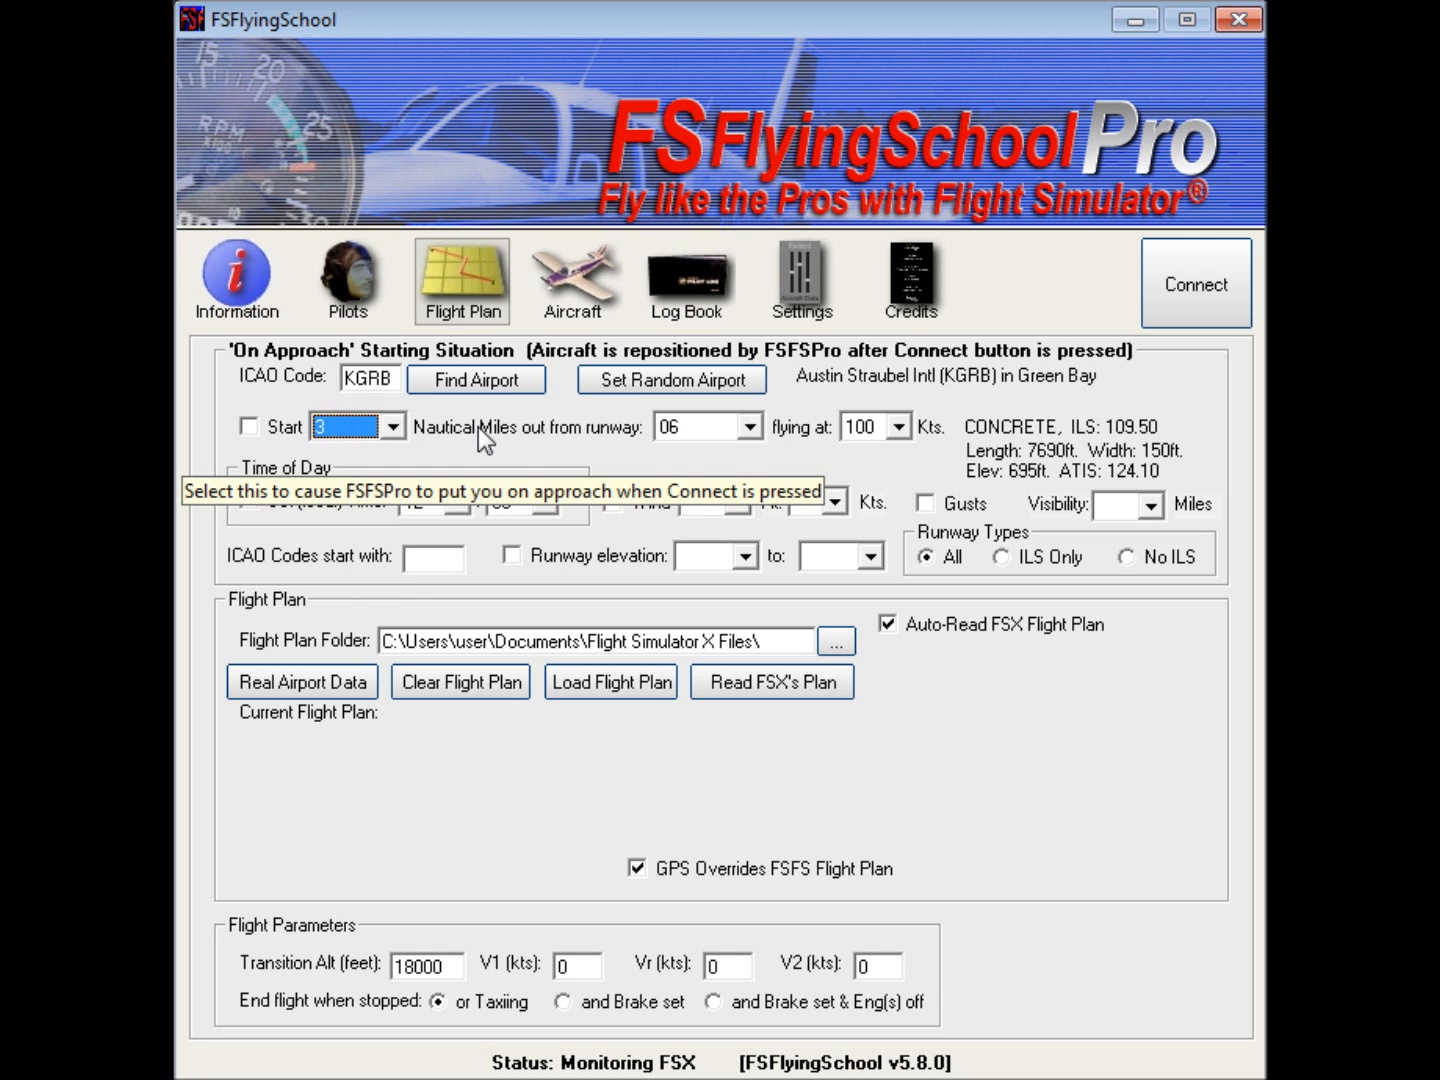
click(751, 427)
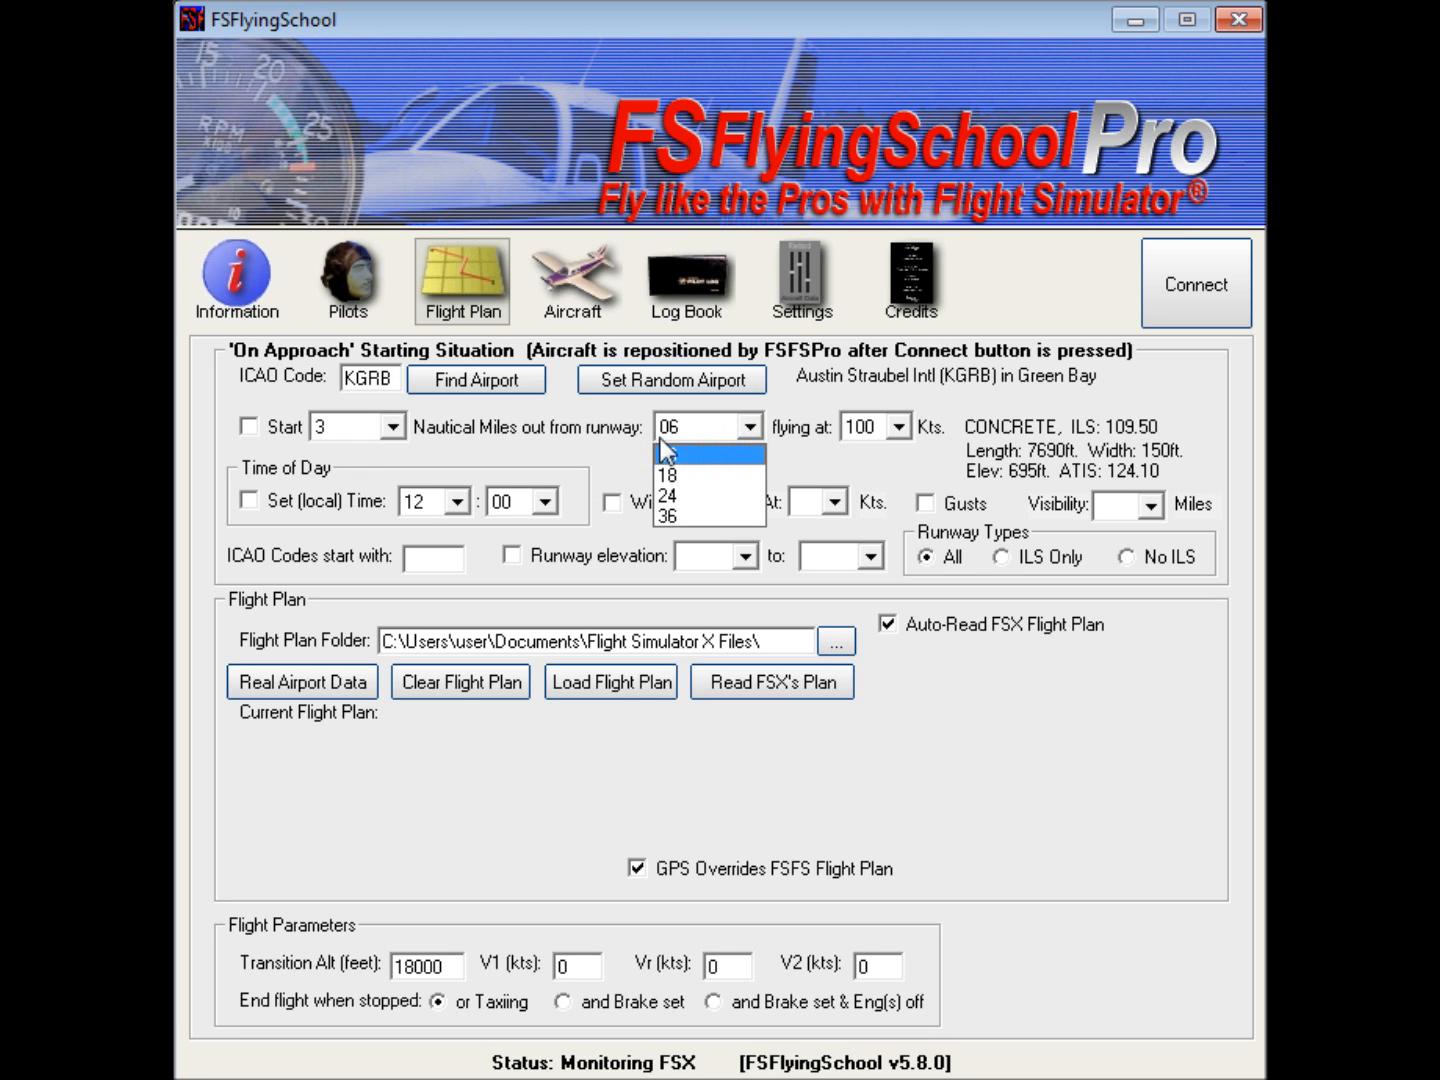
click(677, 470)
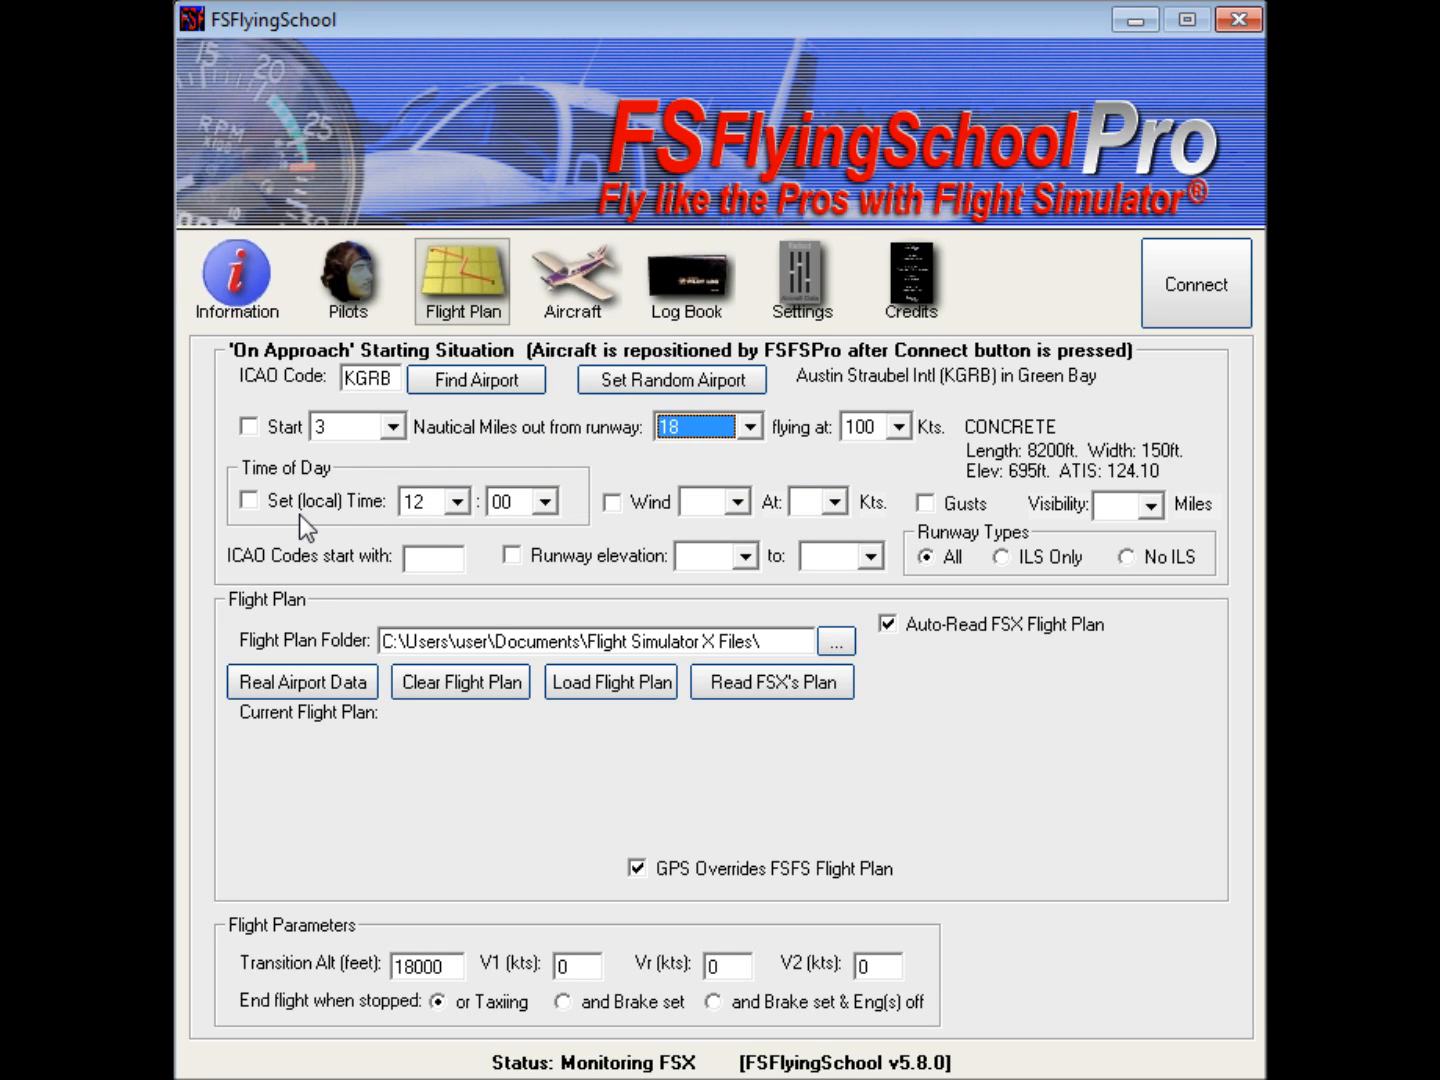
Step: Enable the local time setting for the approach and set it to 02:15
click(247, 503)
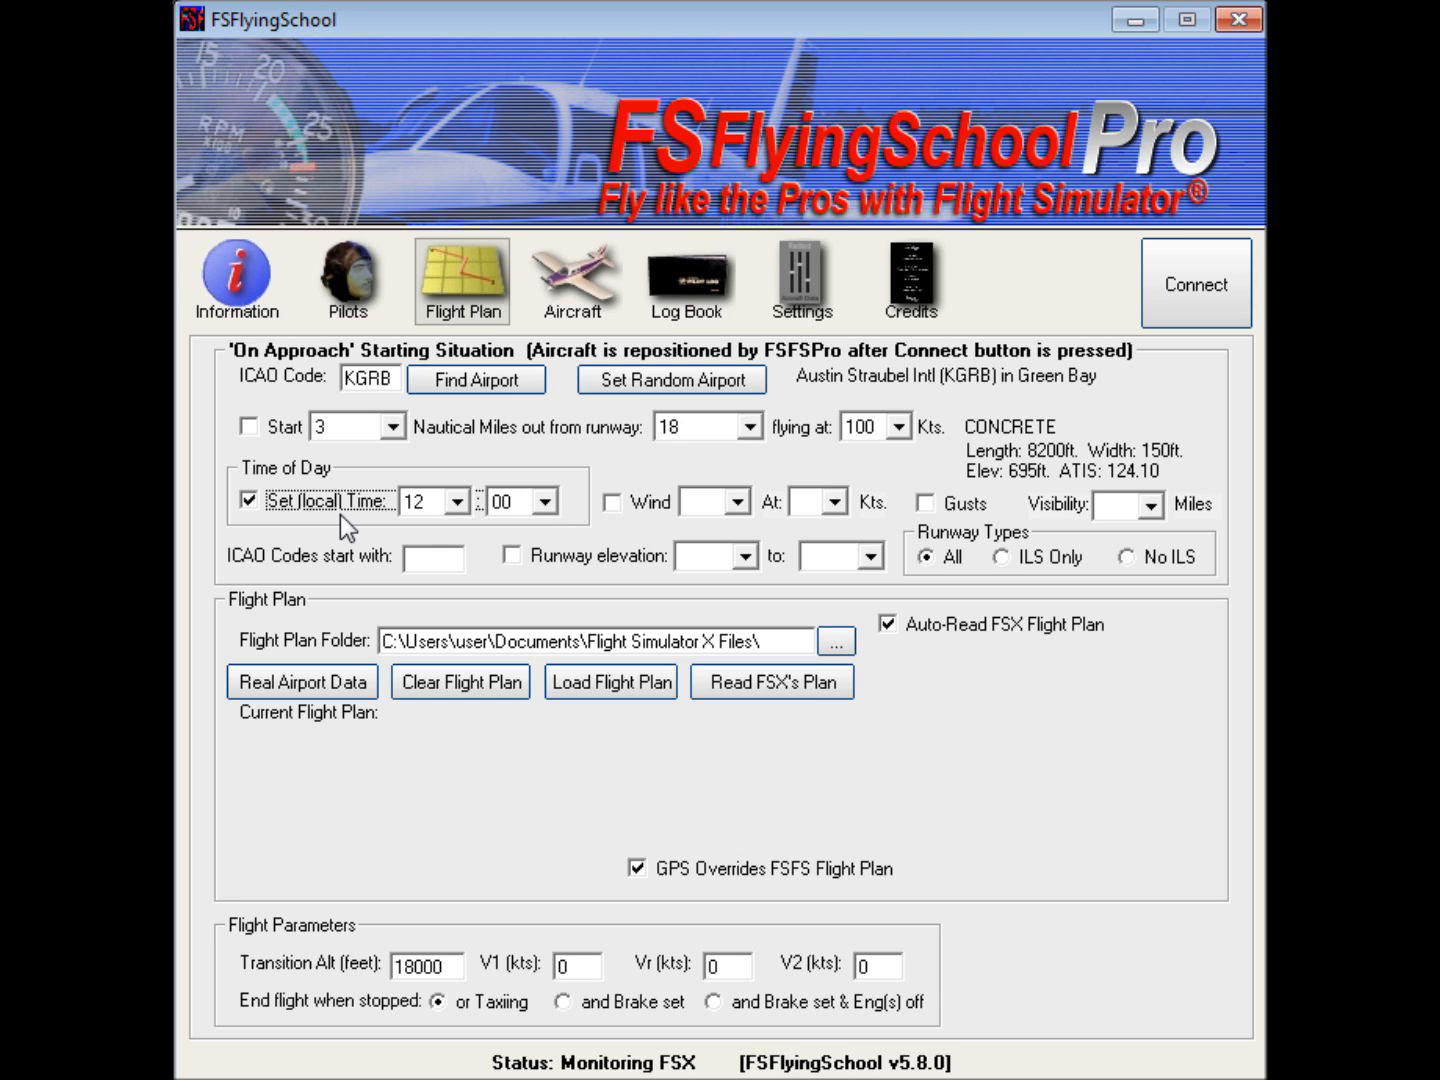
click(457, 502)
drag(461, 616, 478, 567)
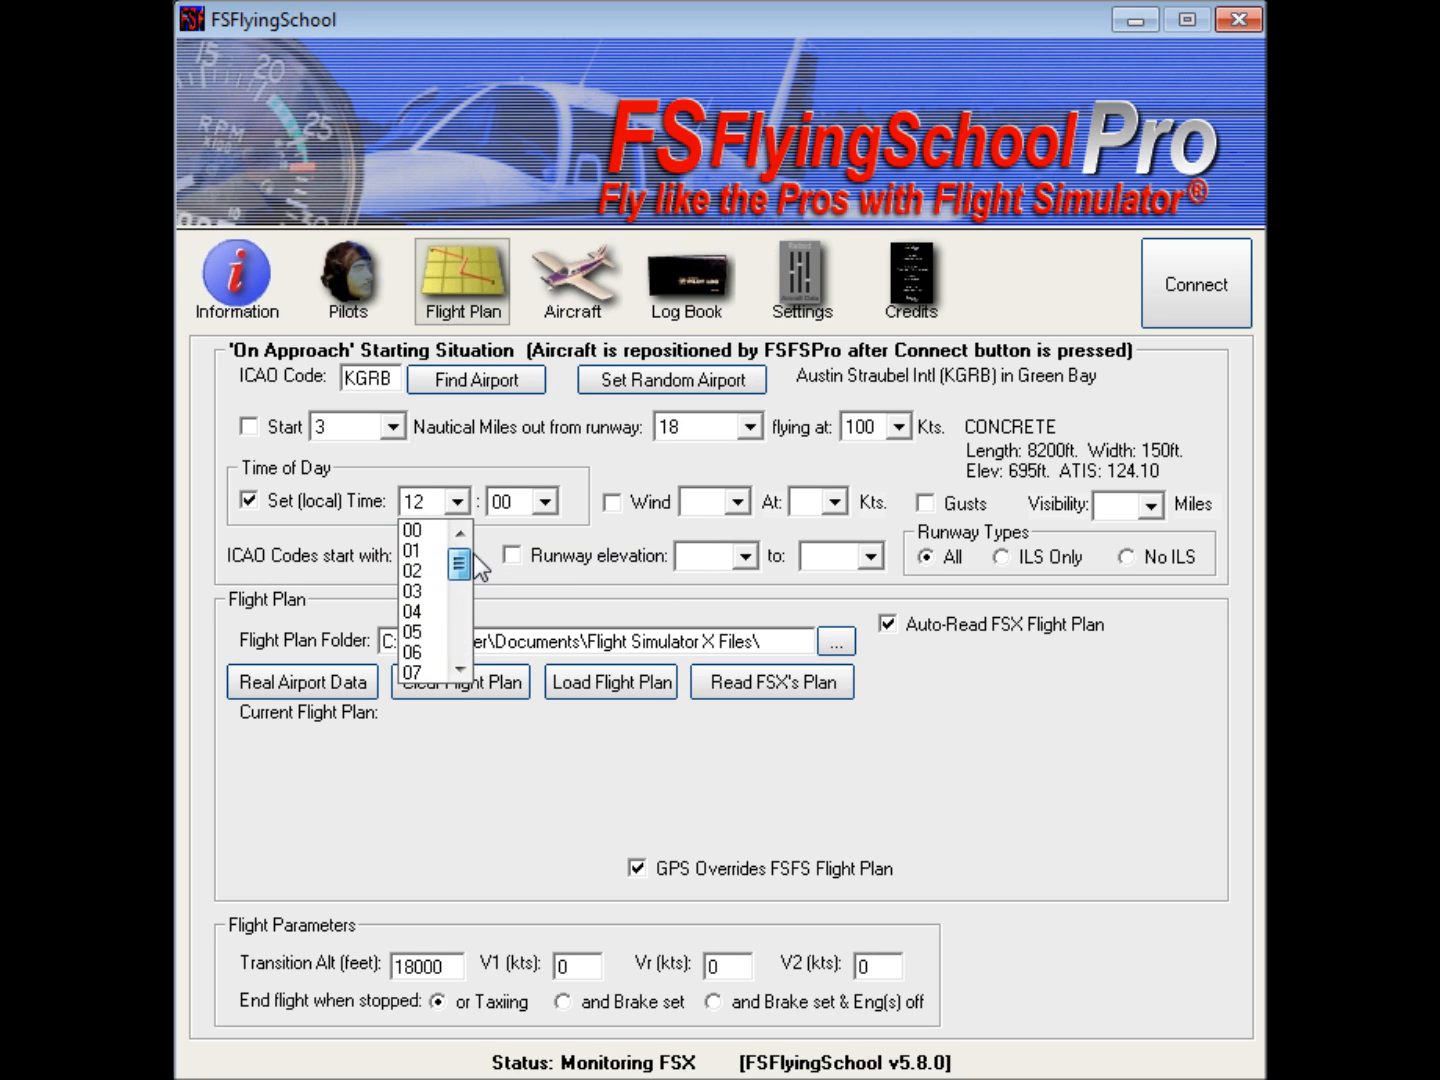
click(428, 568)
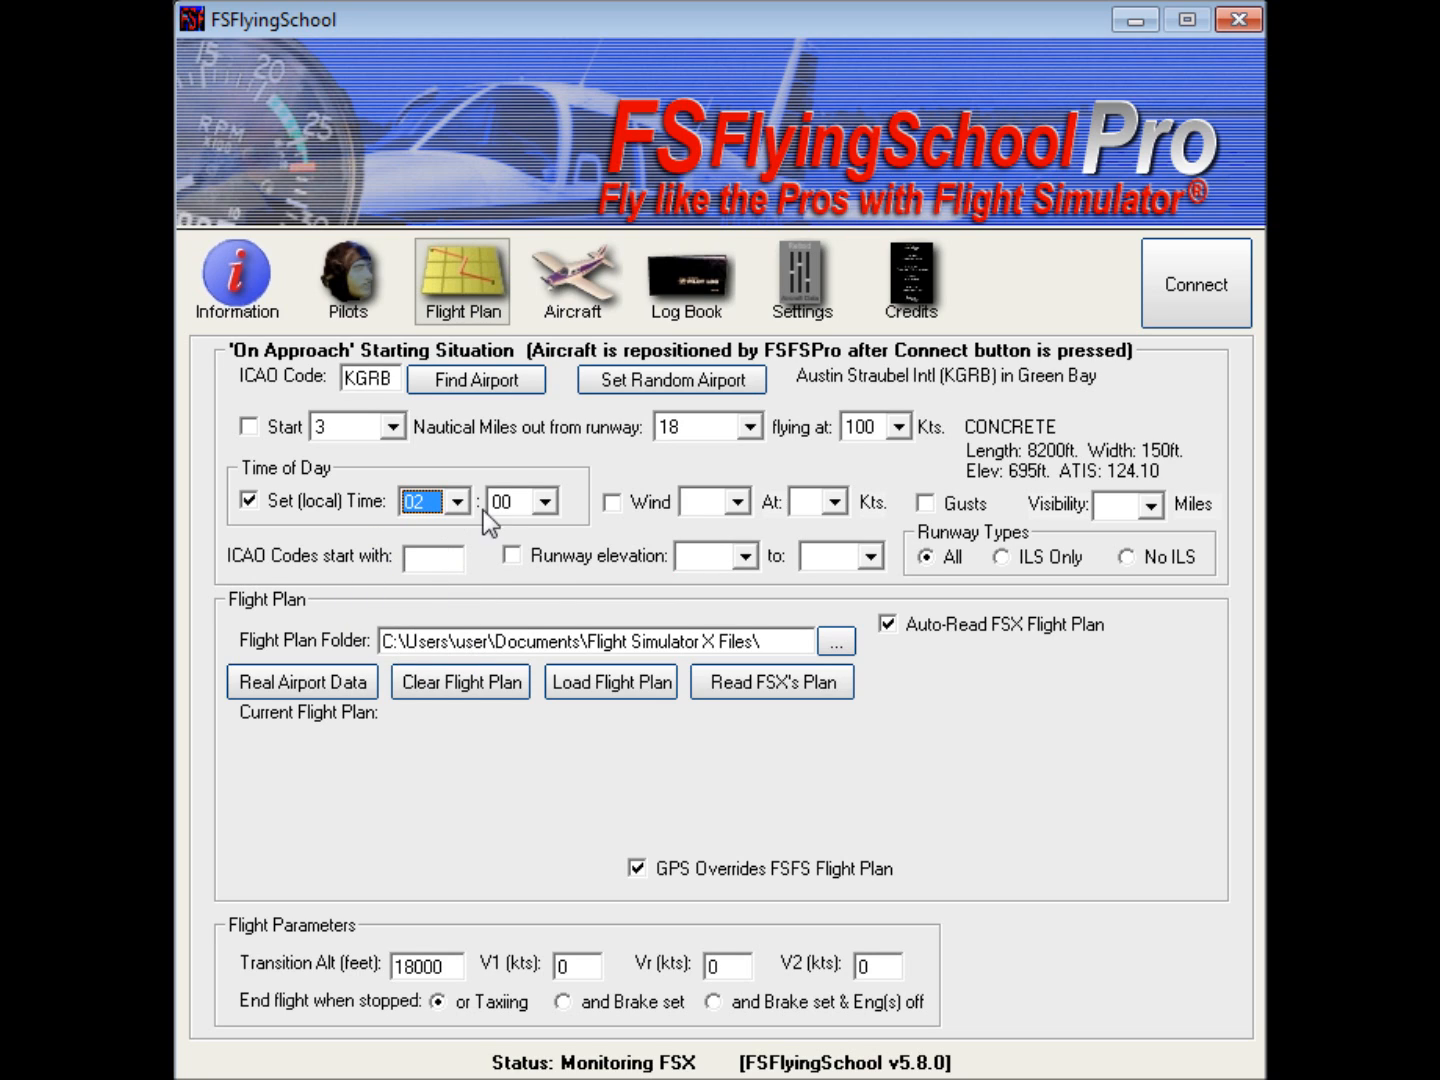
click(520, 505)
click(520, 554)
Step: Enable wind for the approach and set it to direction 120 at 6 knots
click(640, 504)
click(739, 500)
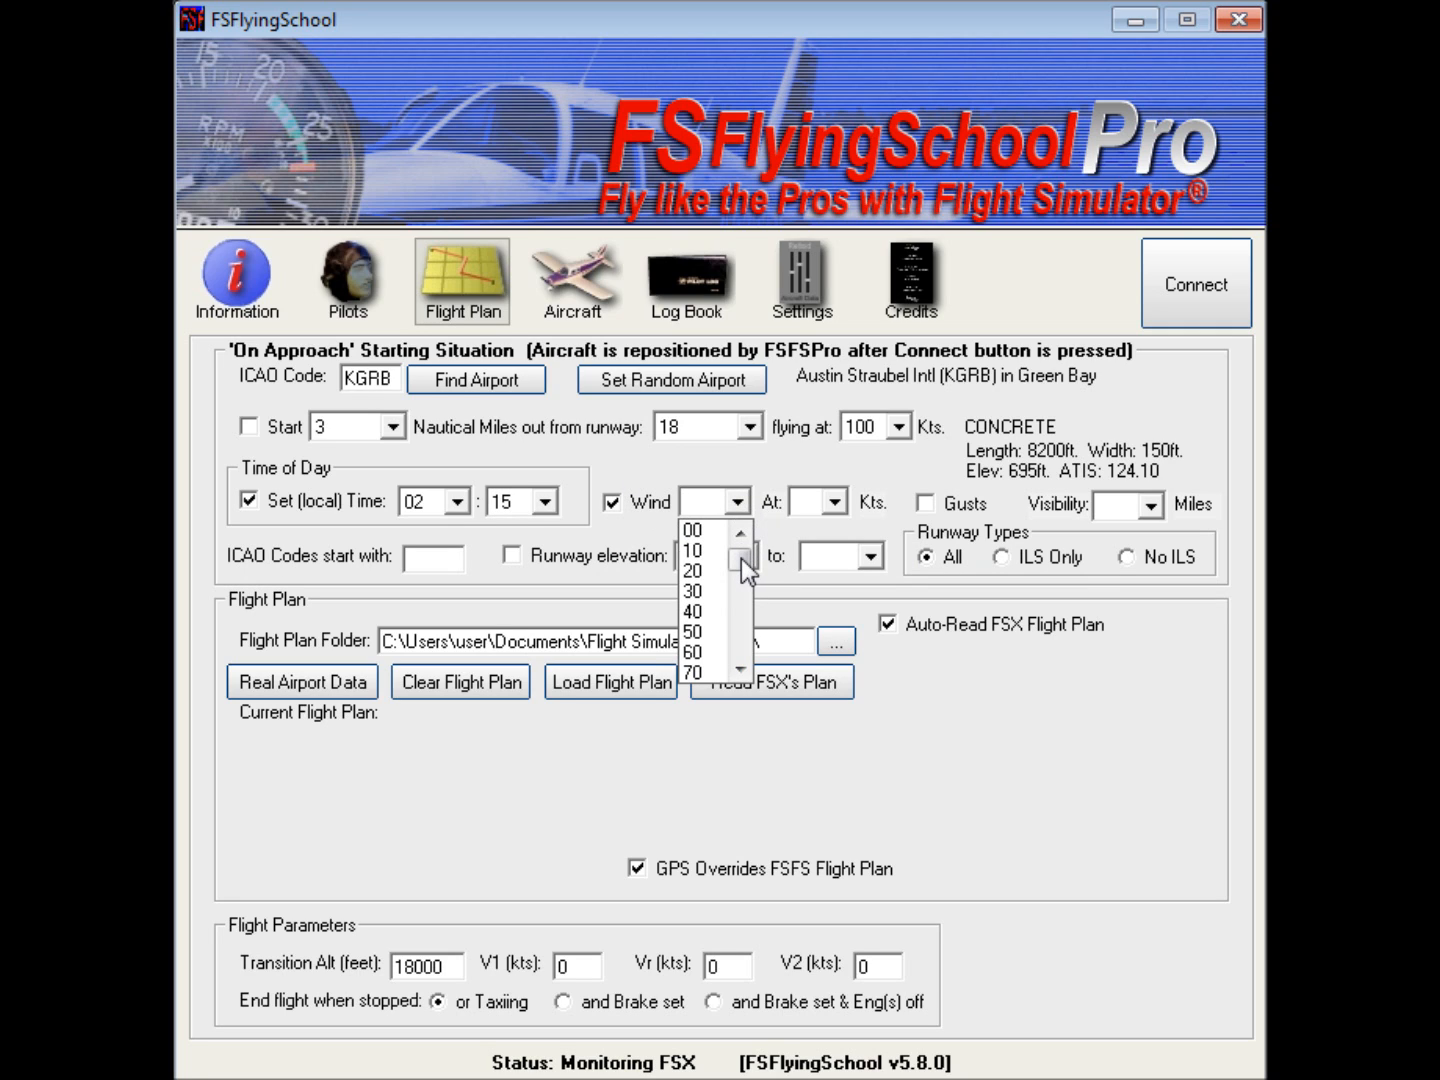
mouse_move(741, 558)
mouse_down()
mouse_move(742, 663)
mouse_move(747, 566)
mouse_move(747, 580)
mouse_up()
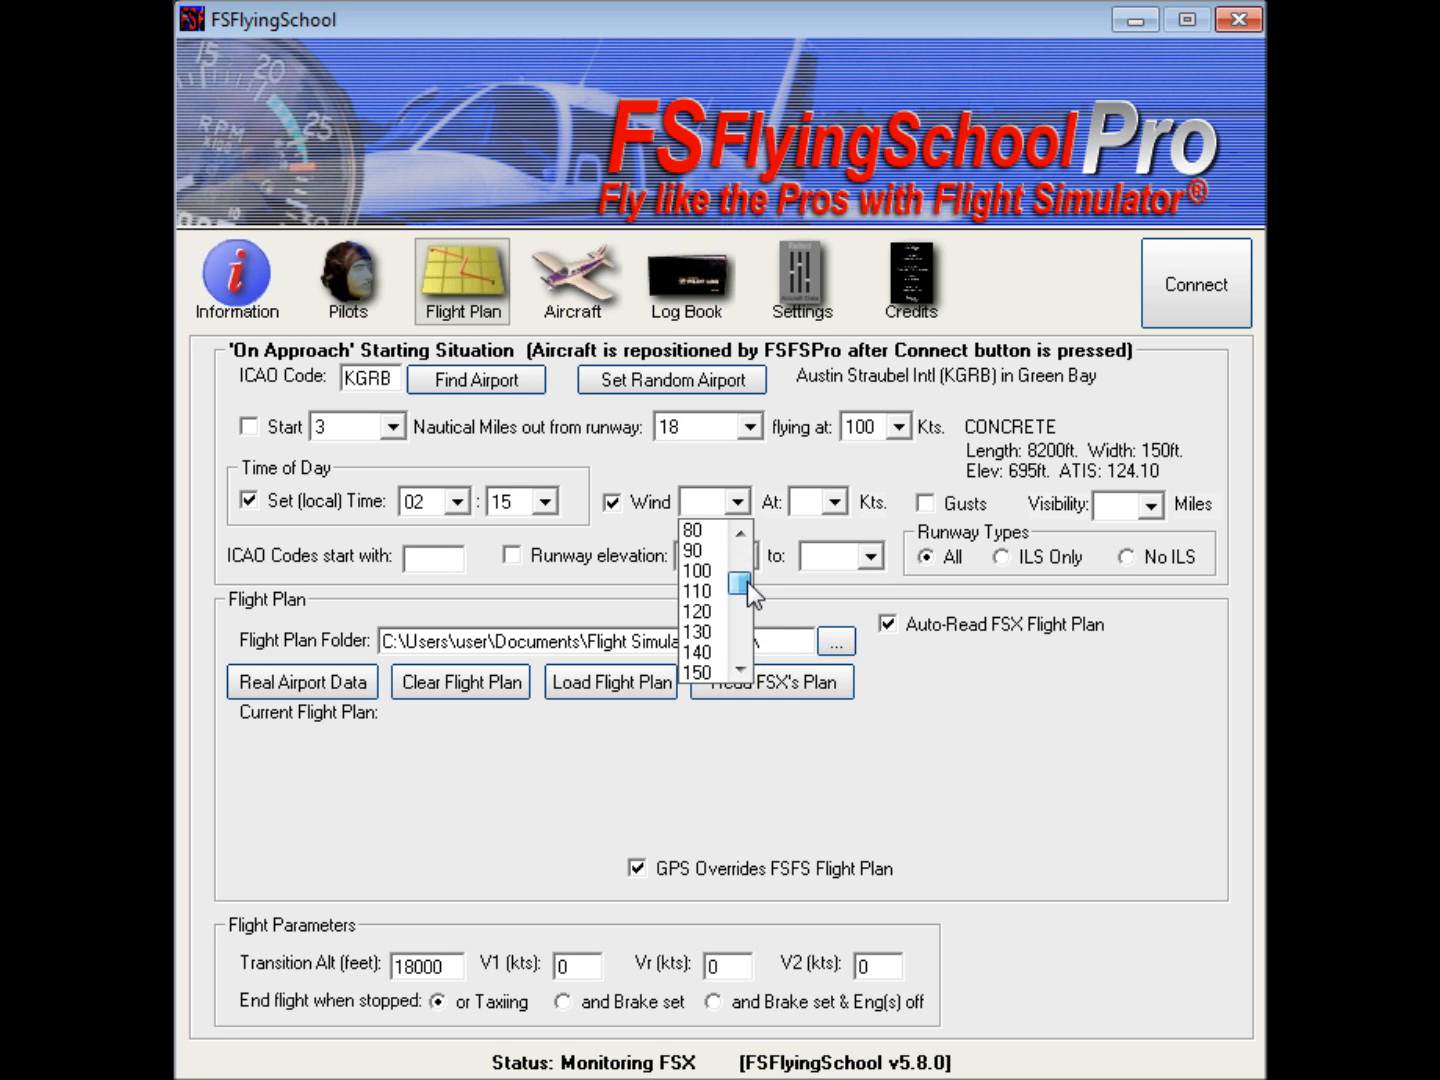
click(698, 611)
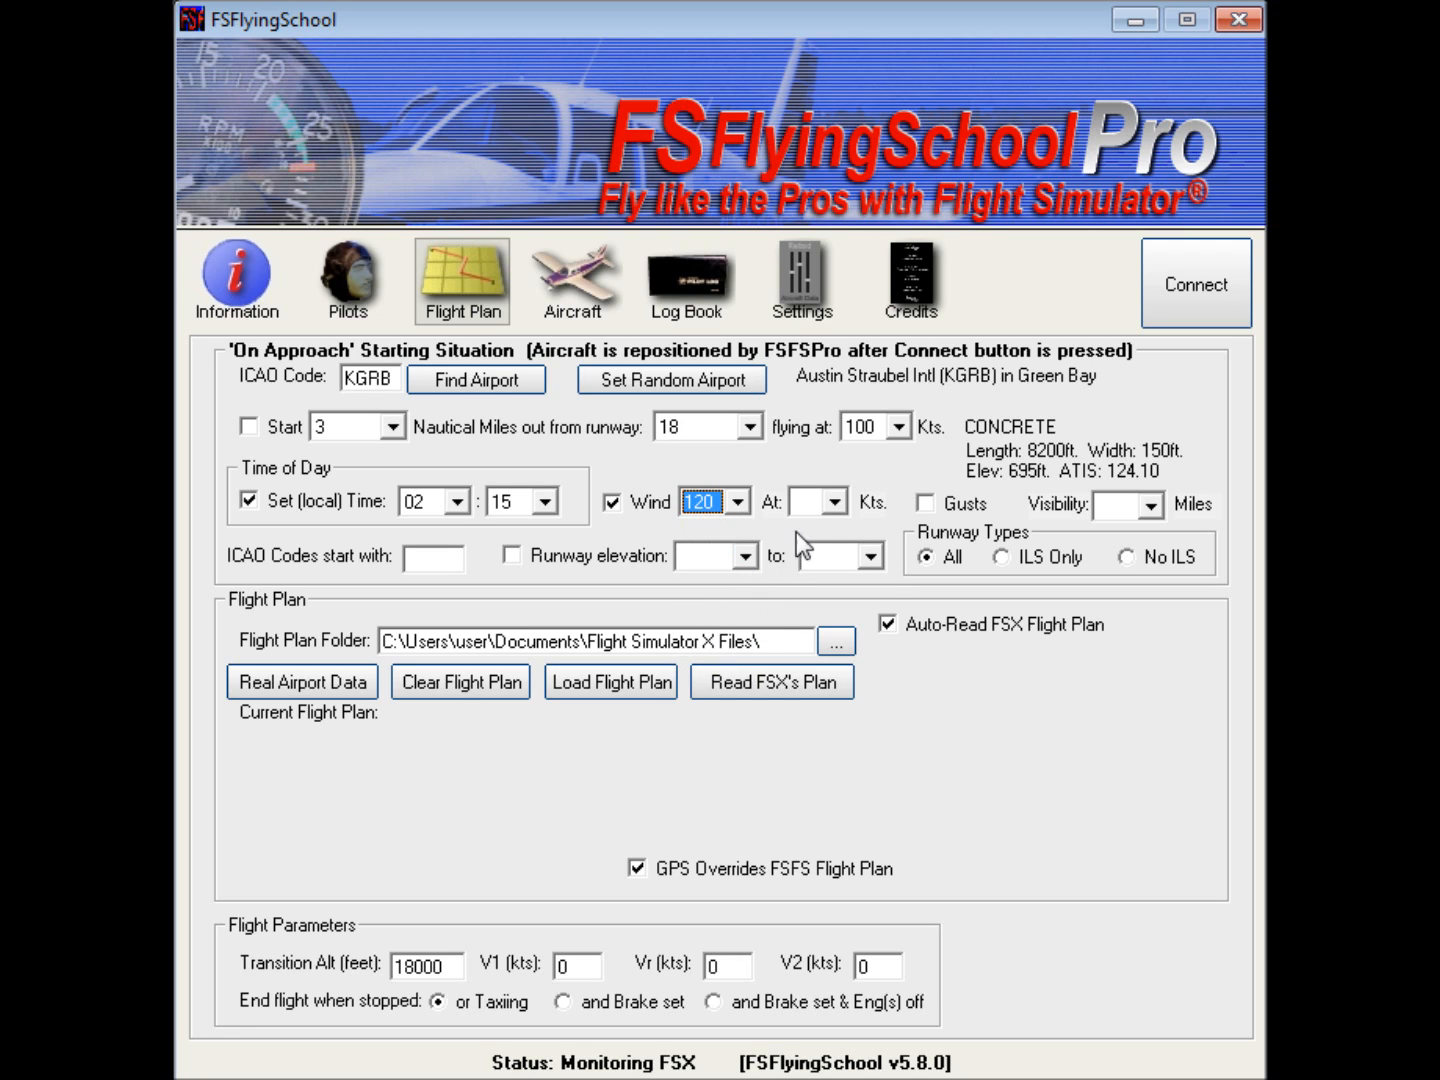
click(838, 497)
click(807, 583)
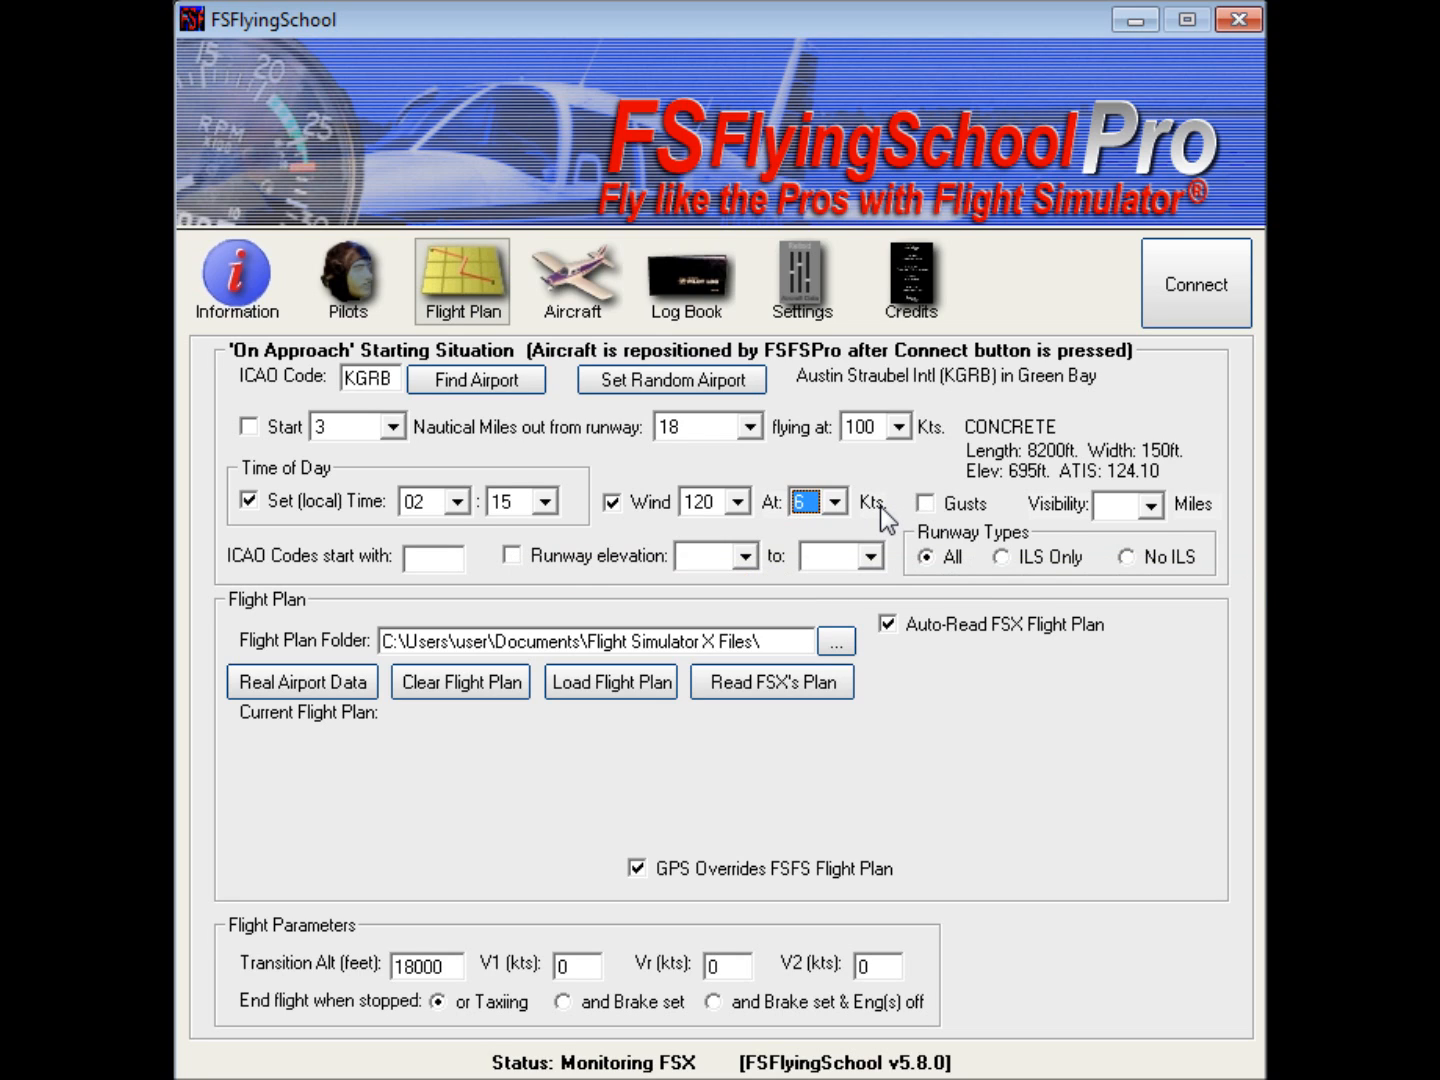
Step: Set the approach visibility to 01 mile and enable starting the aircraft on approach
click(1162, 505)
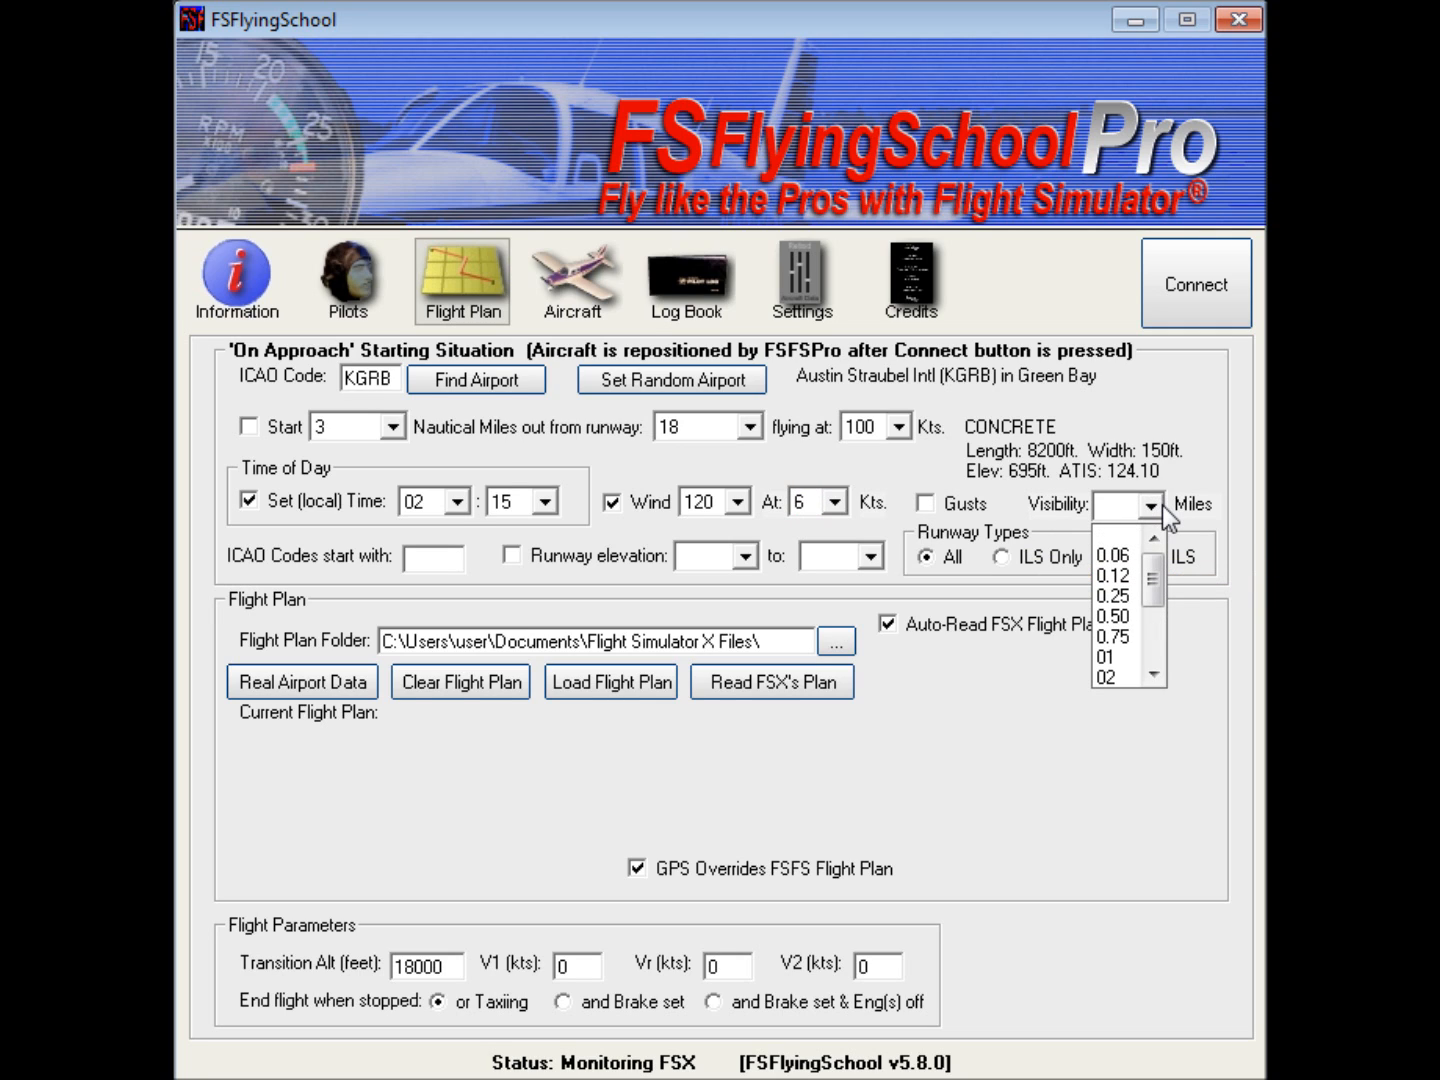
mouse_move(1154, 556)
mouse_down()
mouse_move(1151, 608)
mouse_move(1156, 541)
mouse_up()
click(1195, 503)
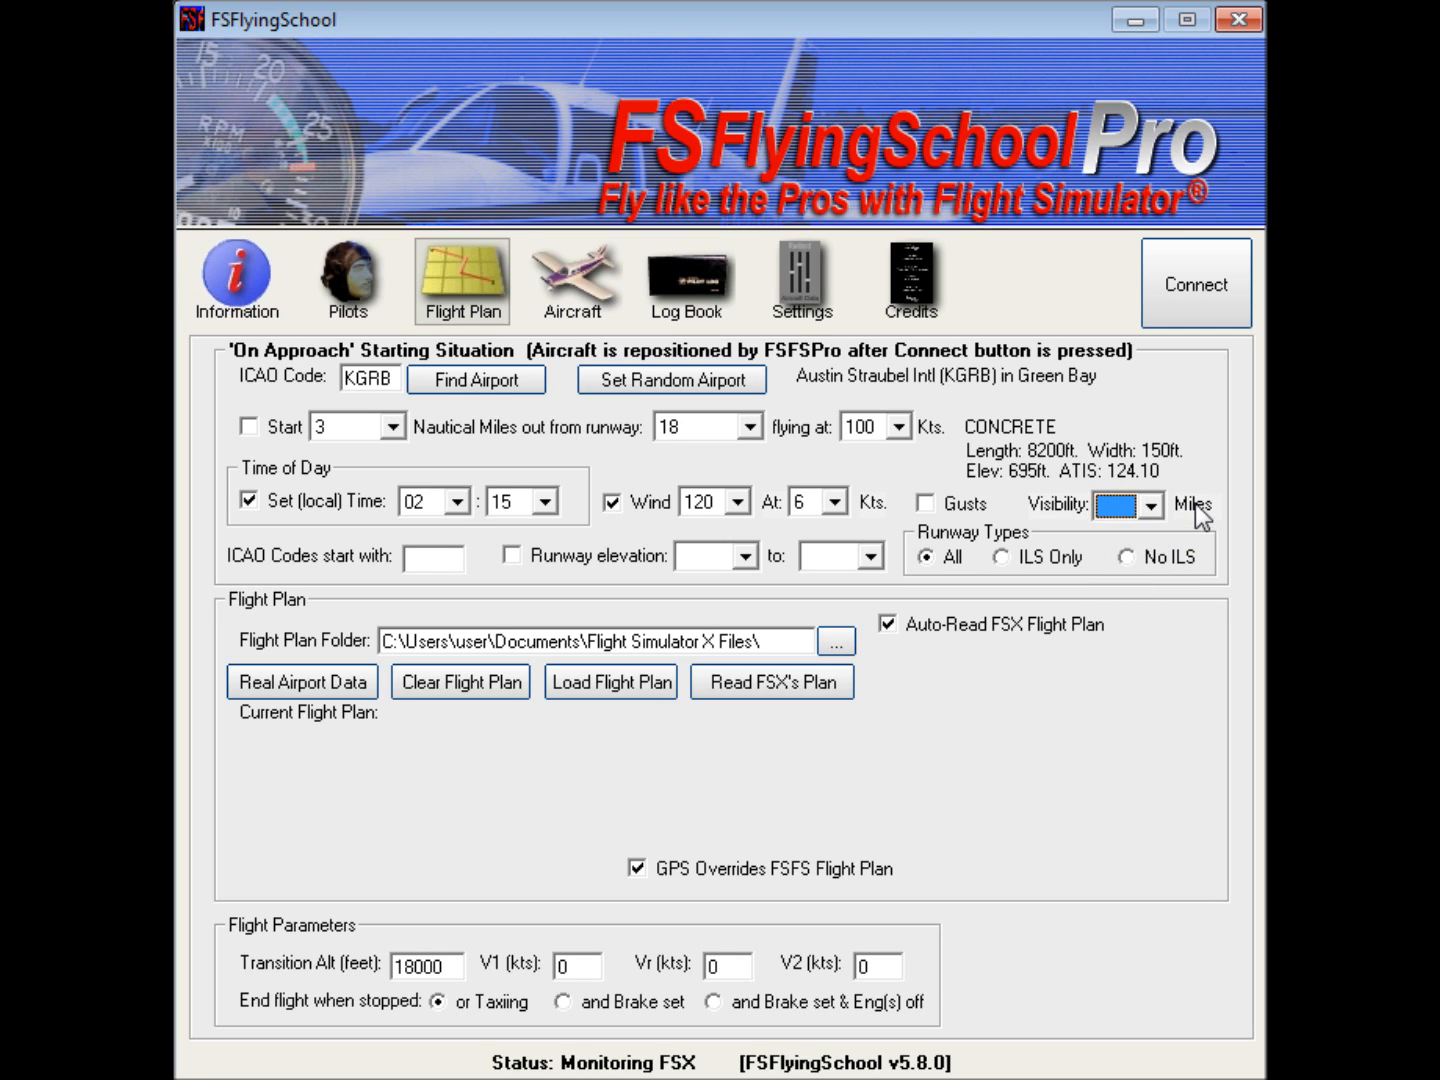
click(1155, 506)
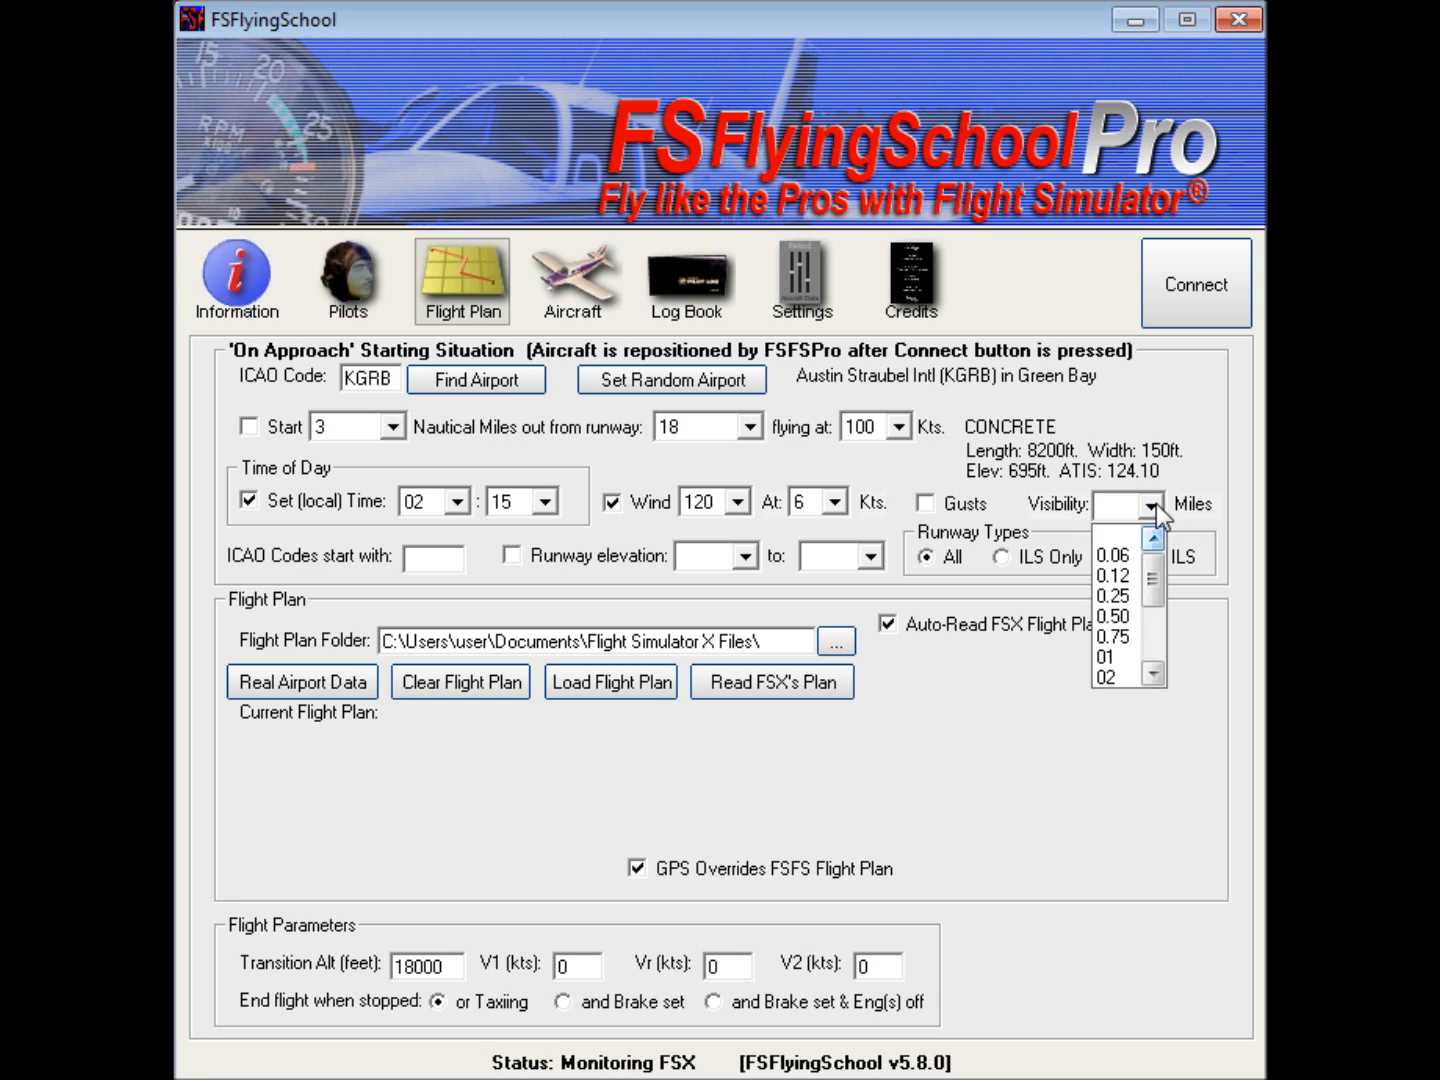
click(1128, 655)
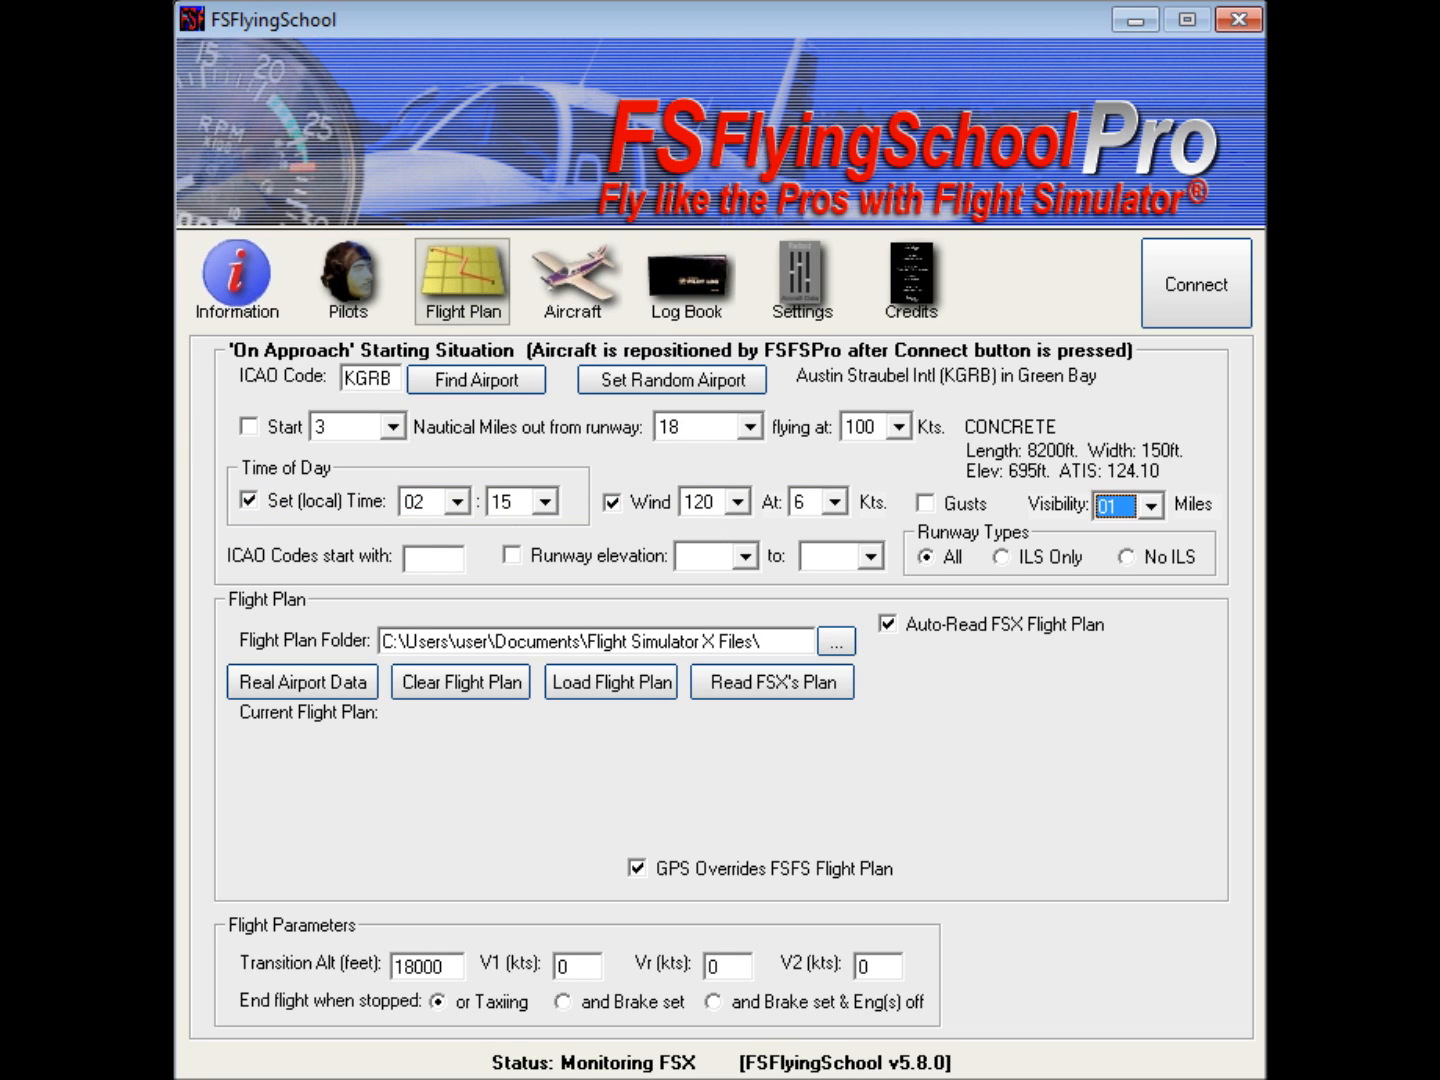
click(248, 427)
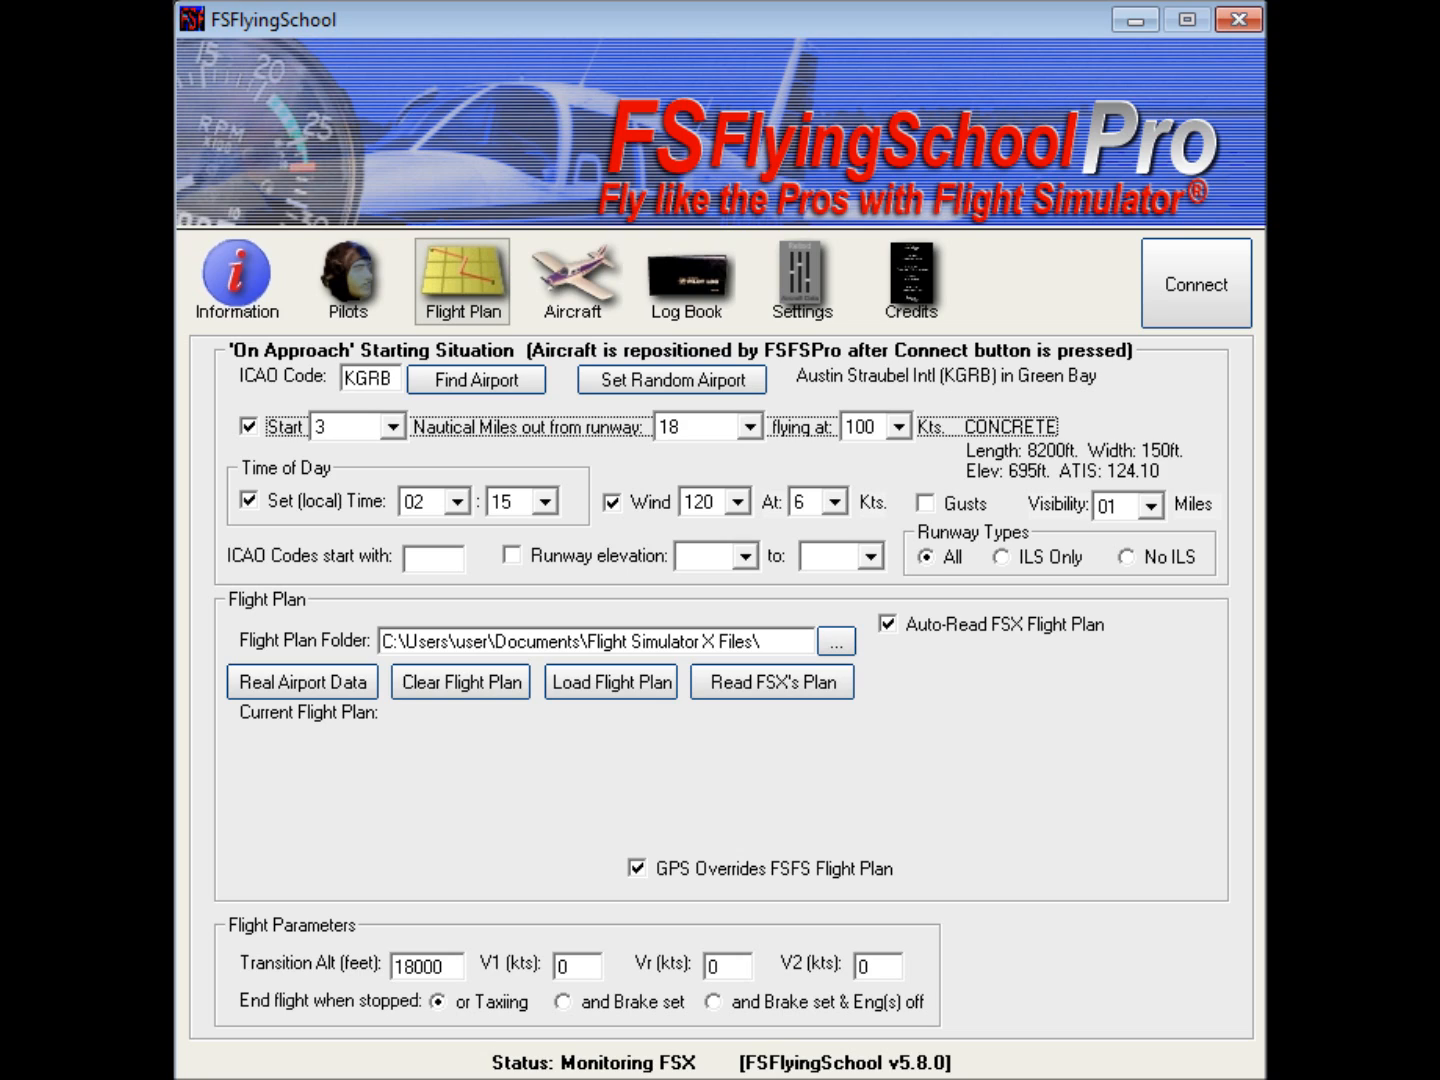
Step: Turn off the on-approach start and set a random approach airport, generating a new one repeatedly for seven picks in all
click(247, 427)
click(651, 381)
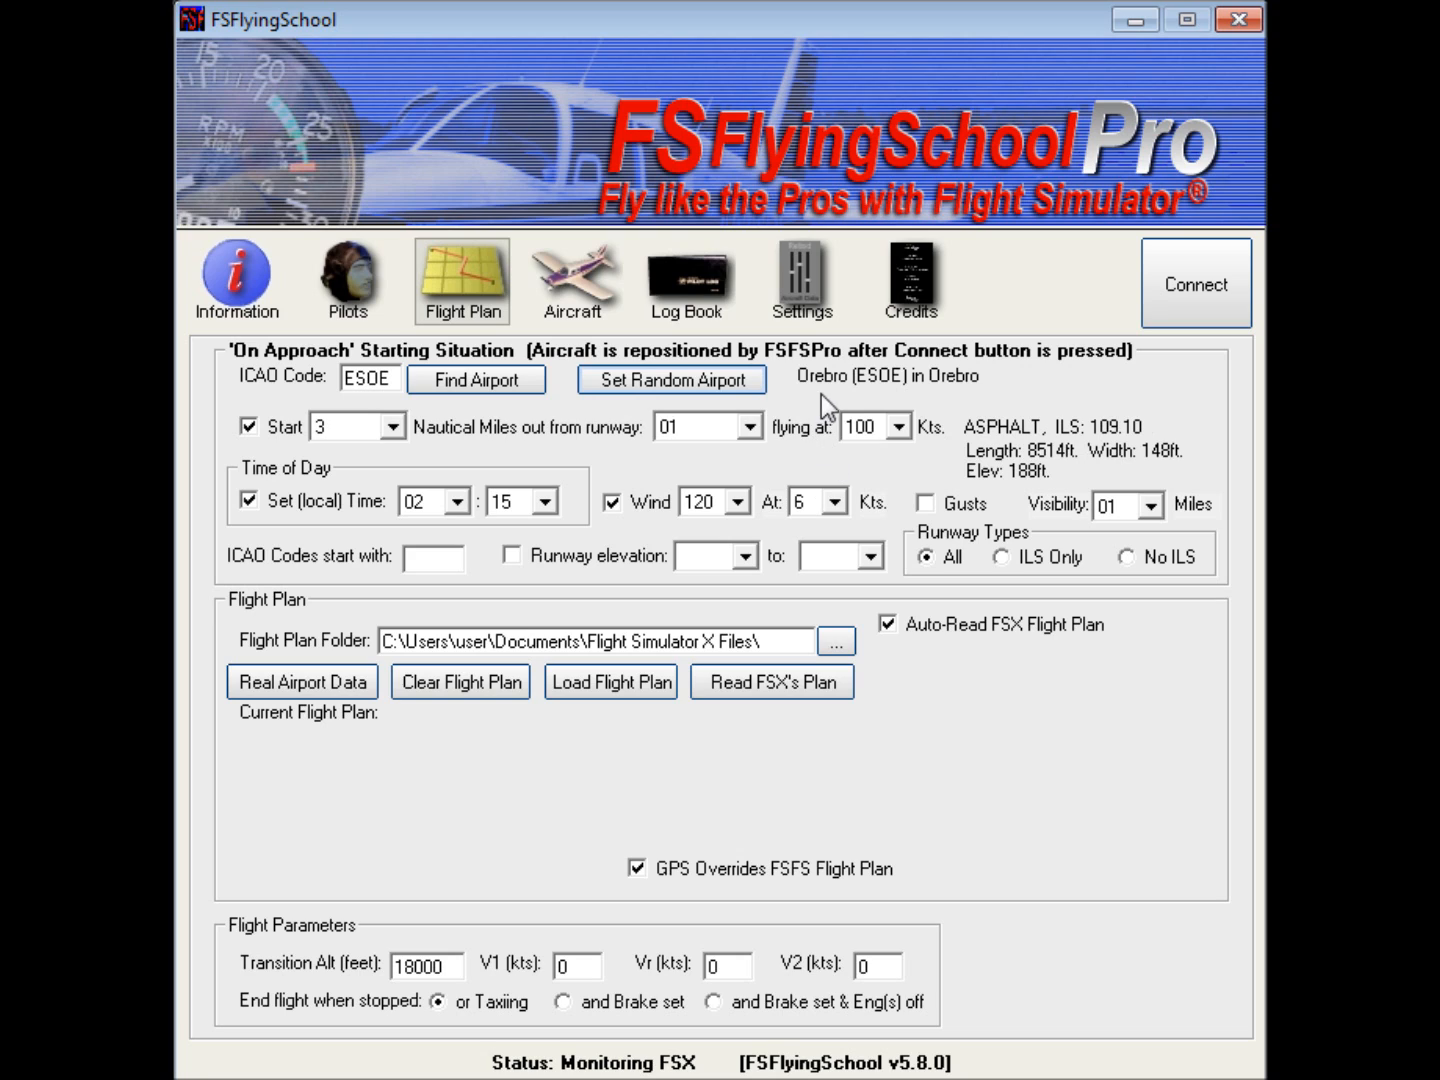
click(626, 385)
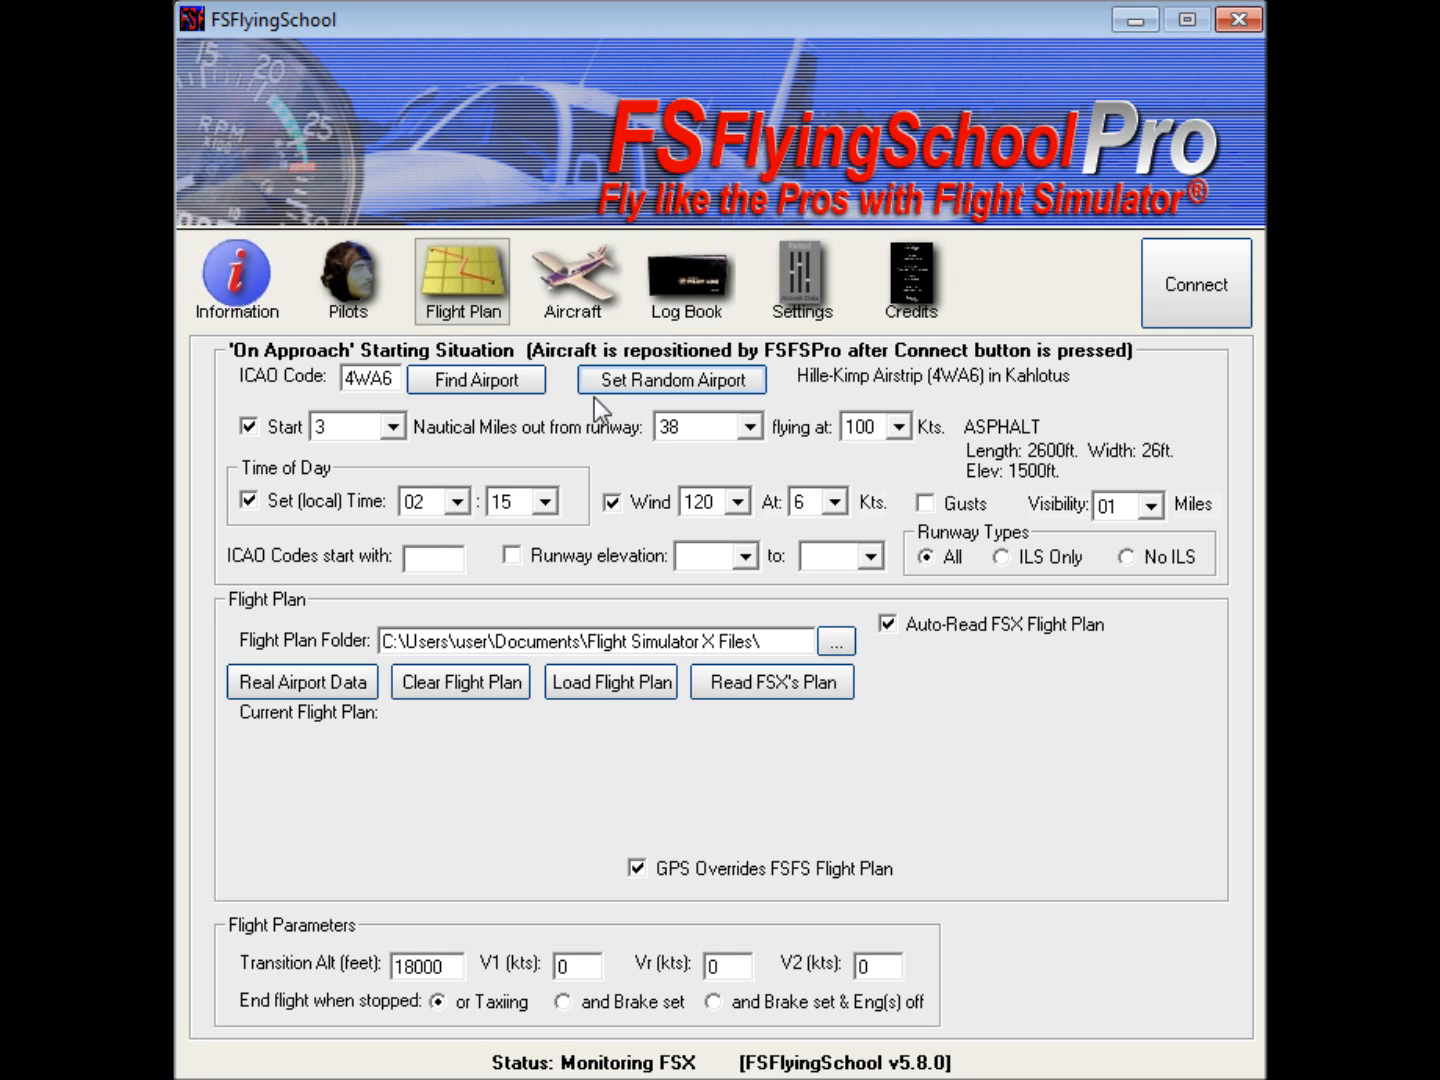
click(620, 381)
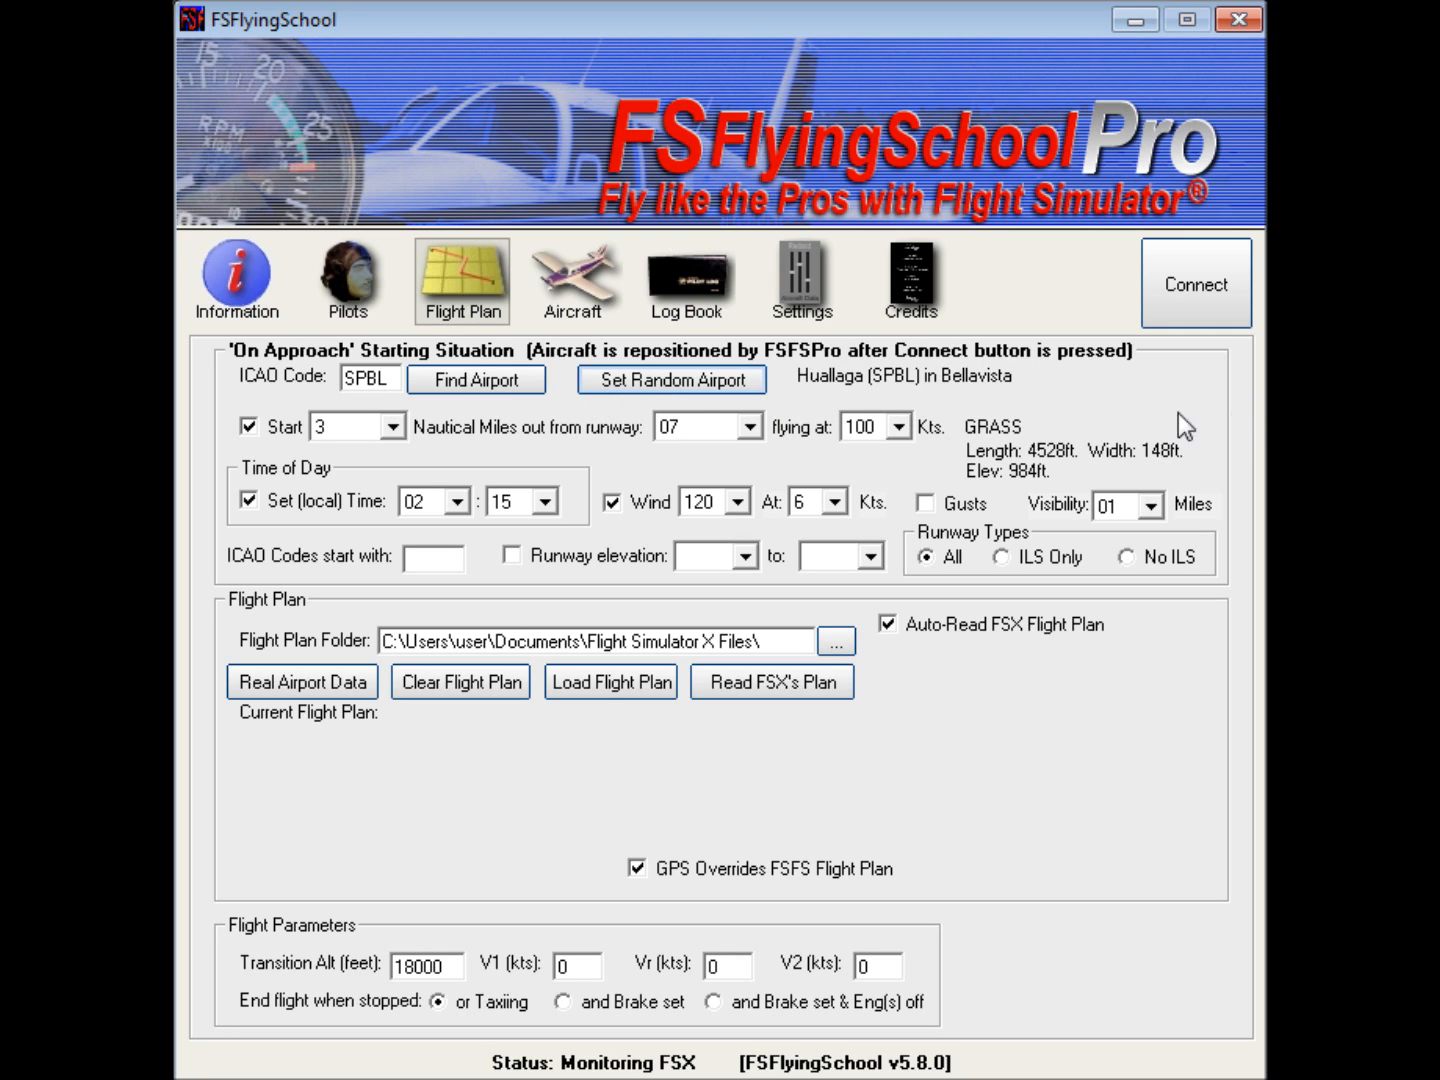
click(638, 386)
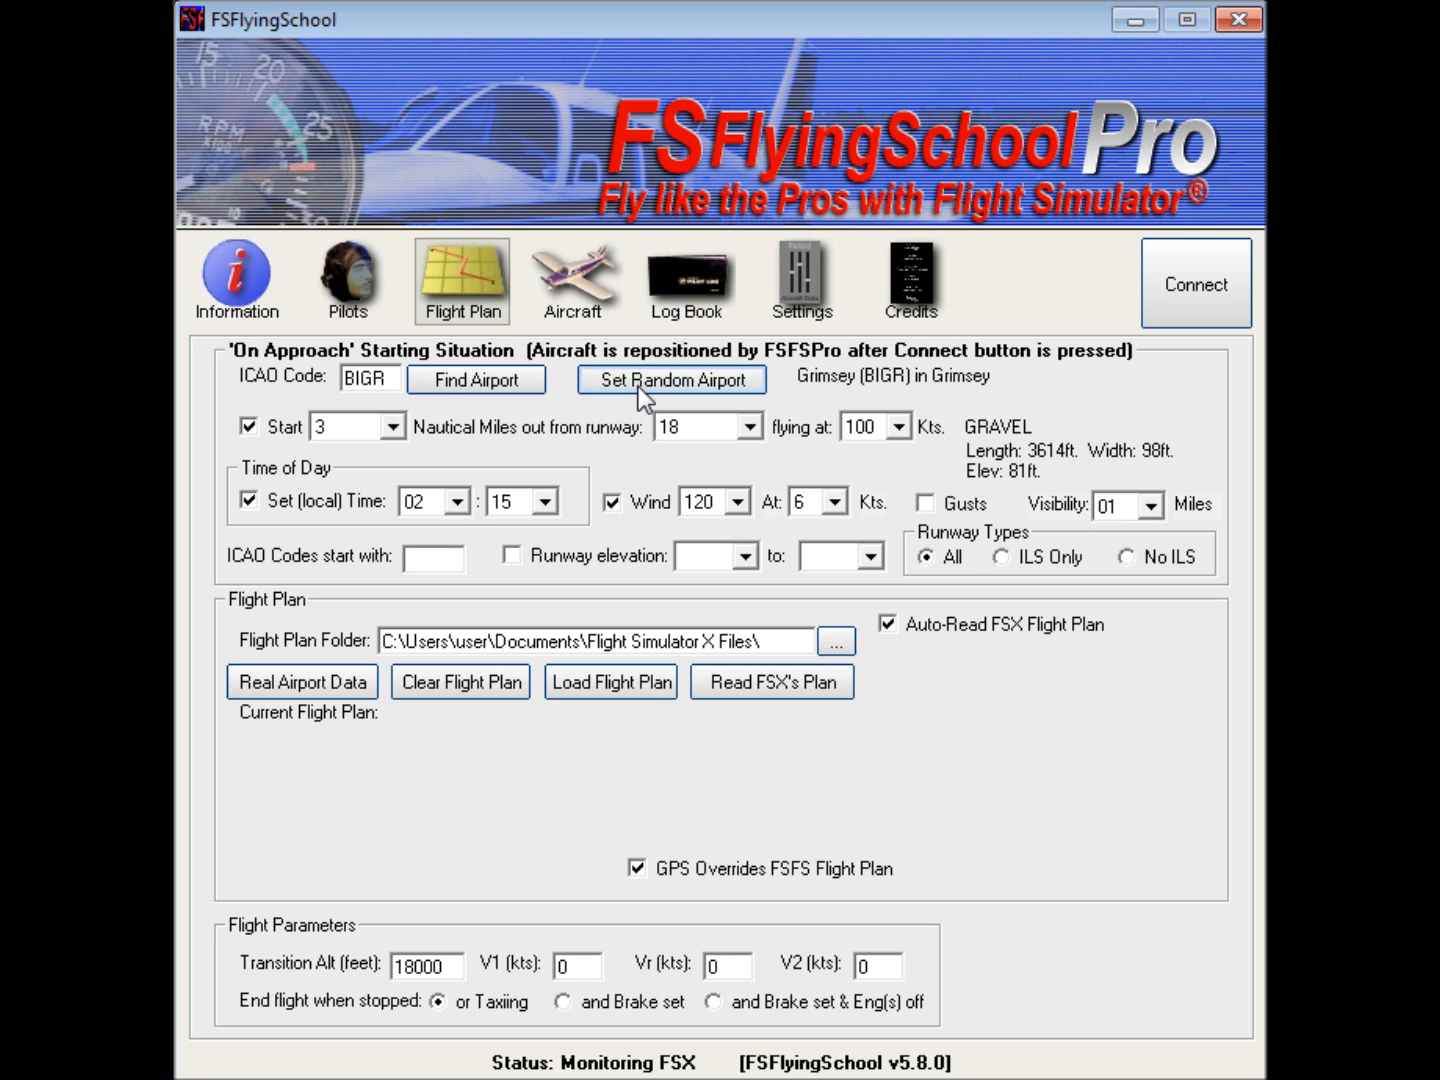
click(638, 386)
click(638, 386)
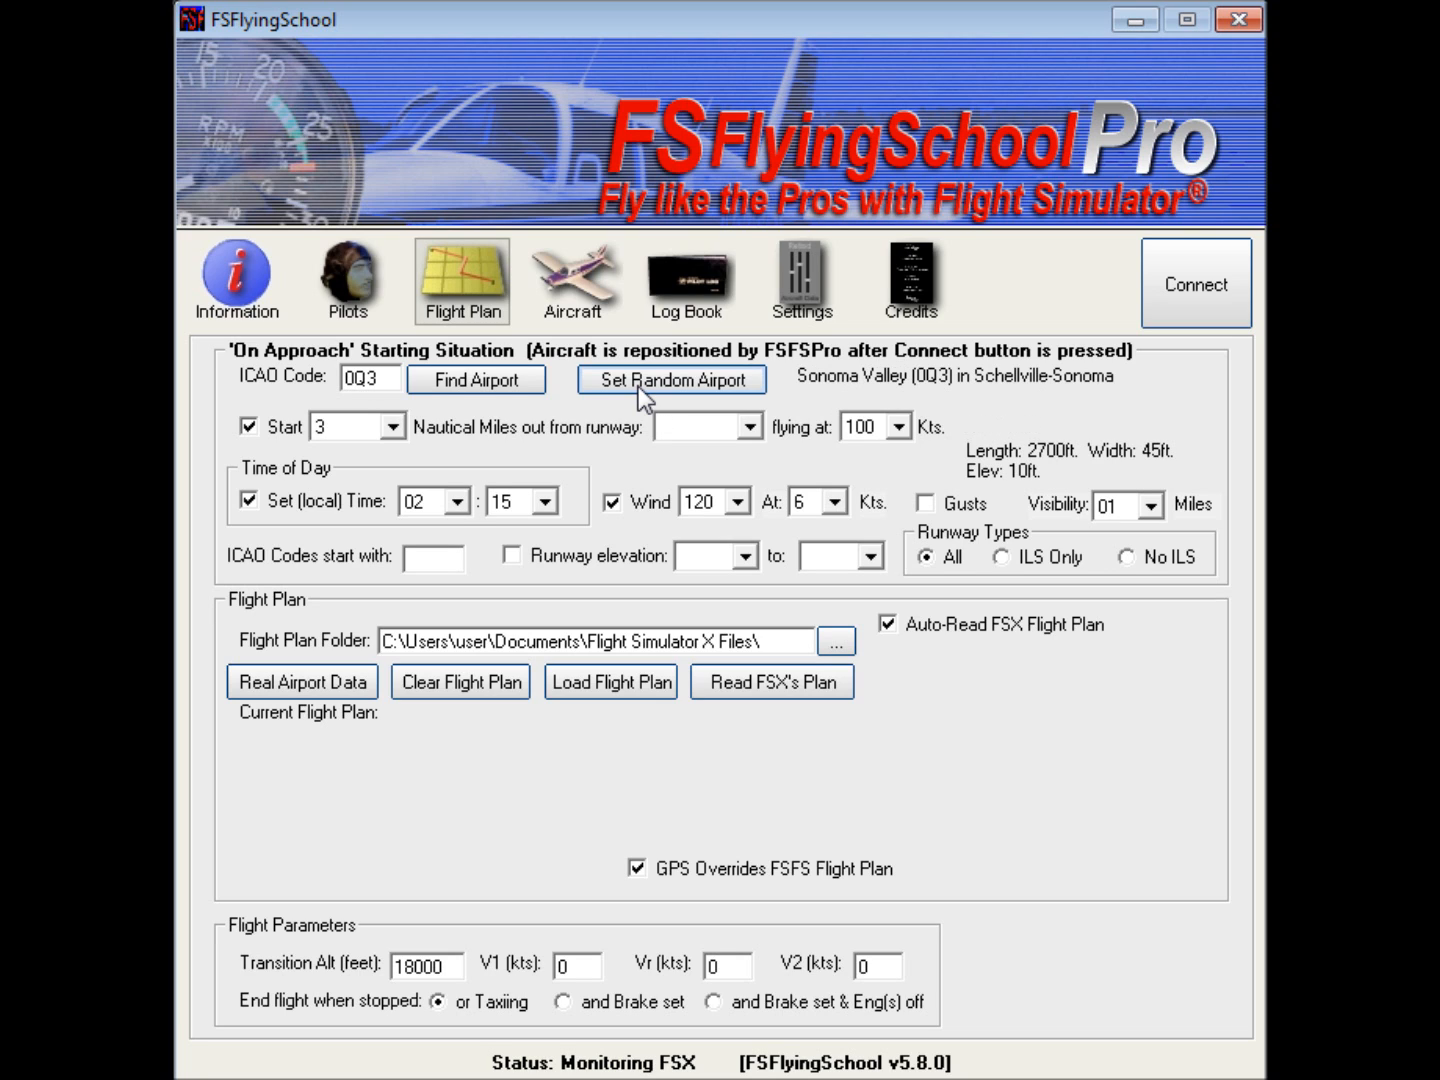
click(638, 386)
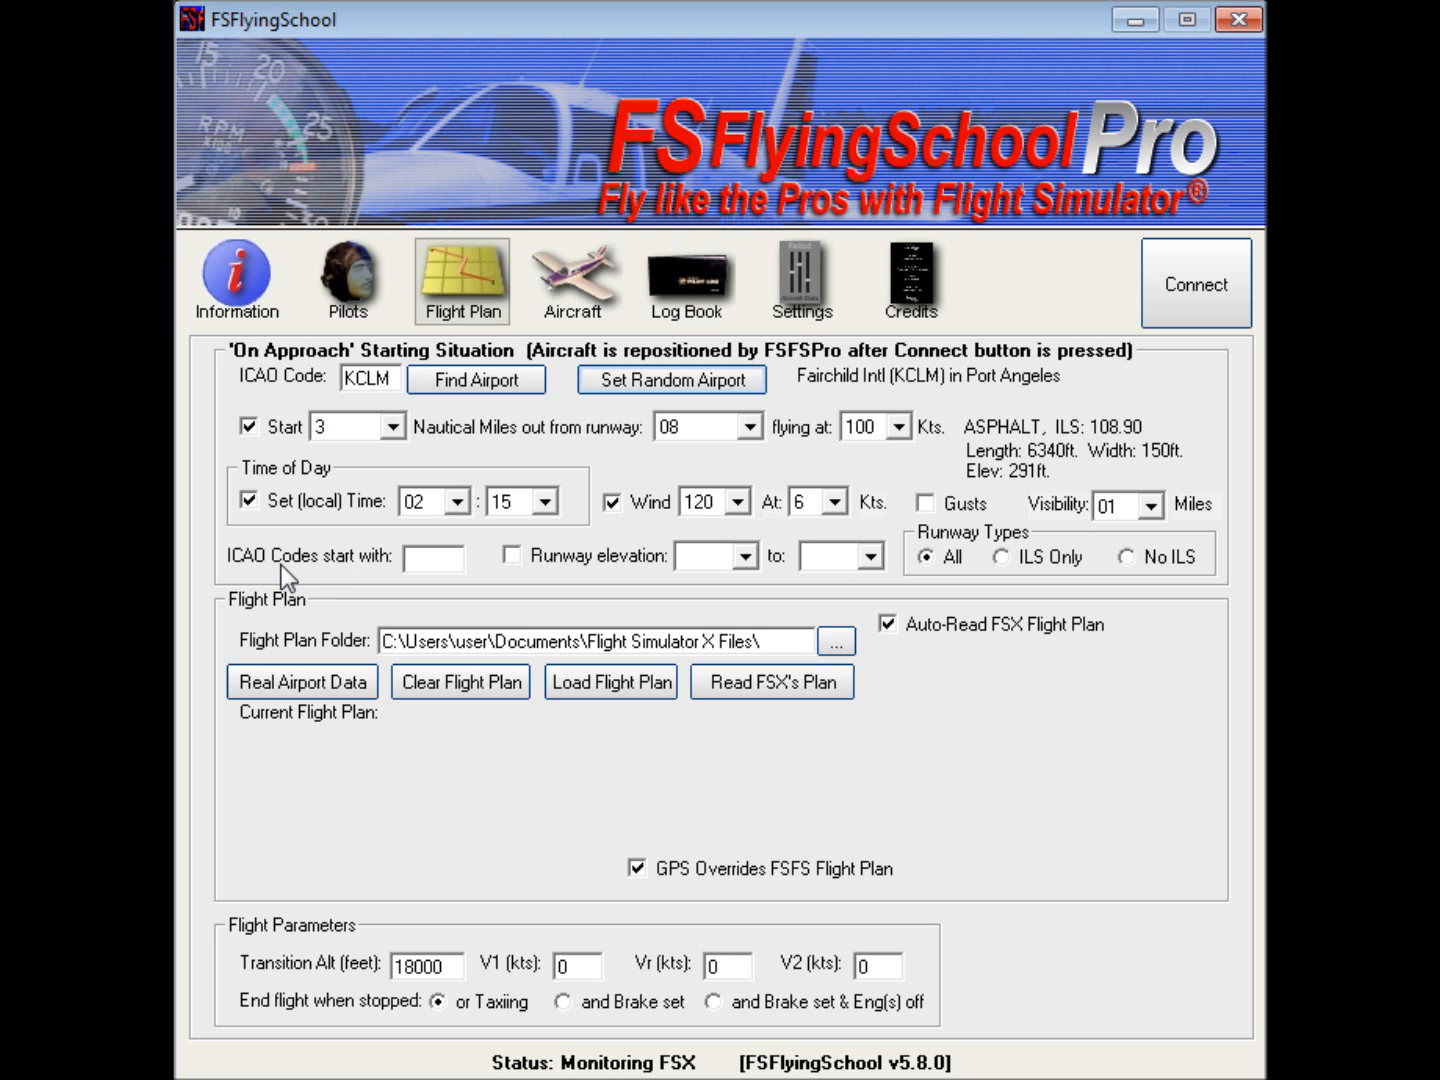
Step: Restrict random airports to ICAO codes starting with K and set a random approach airport twice
click(425, 559)
text(K)
click(626, 378)
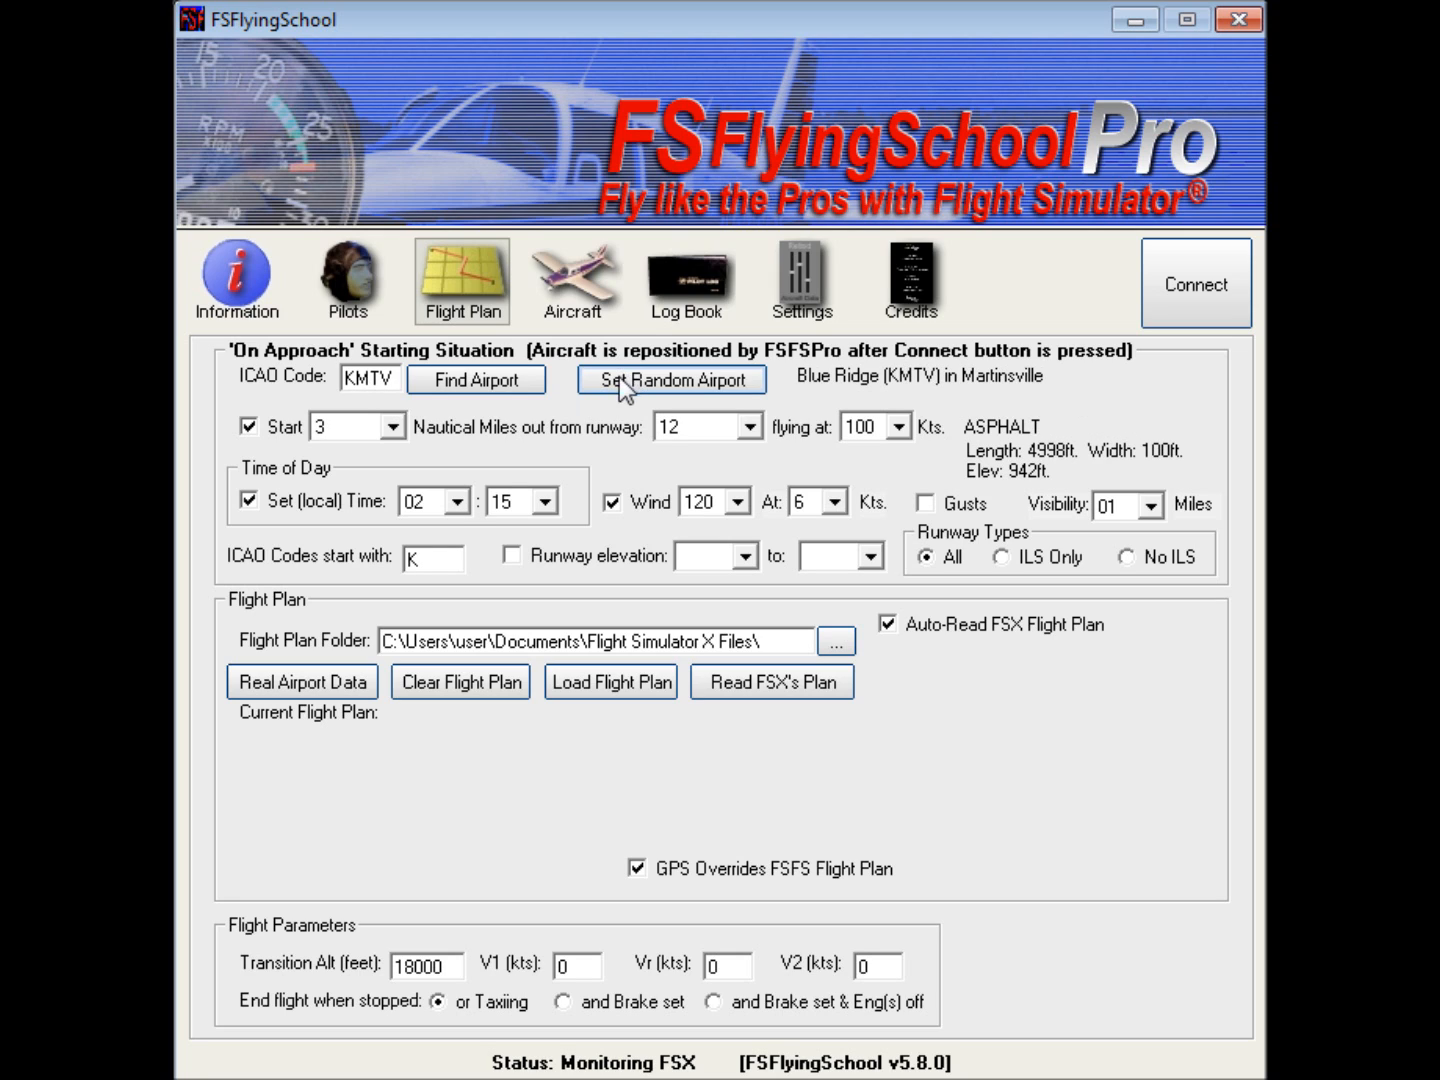
click(675, 383)
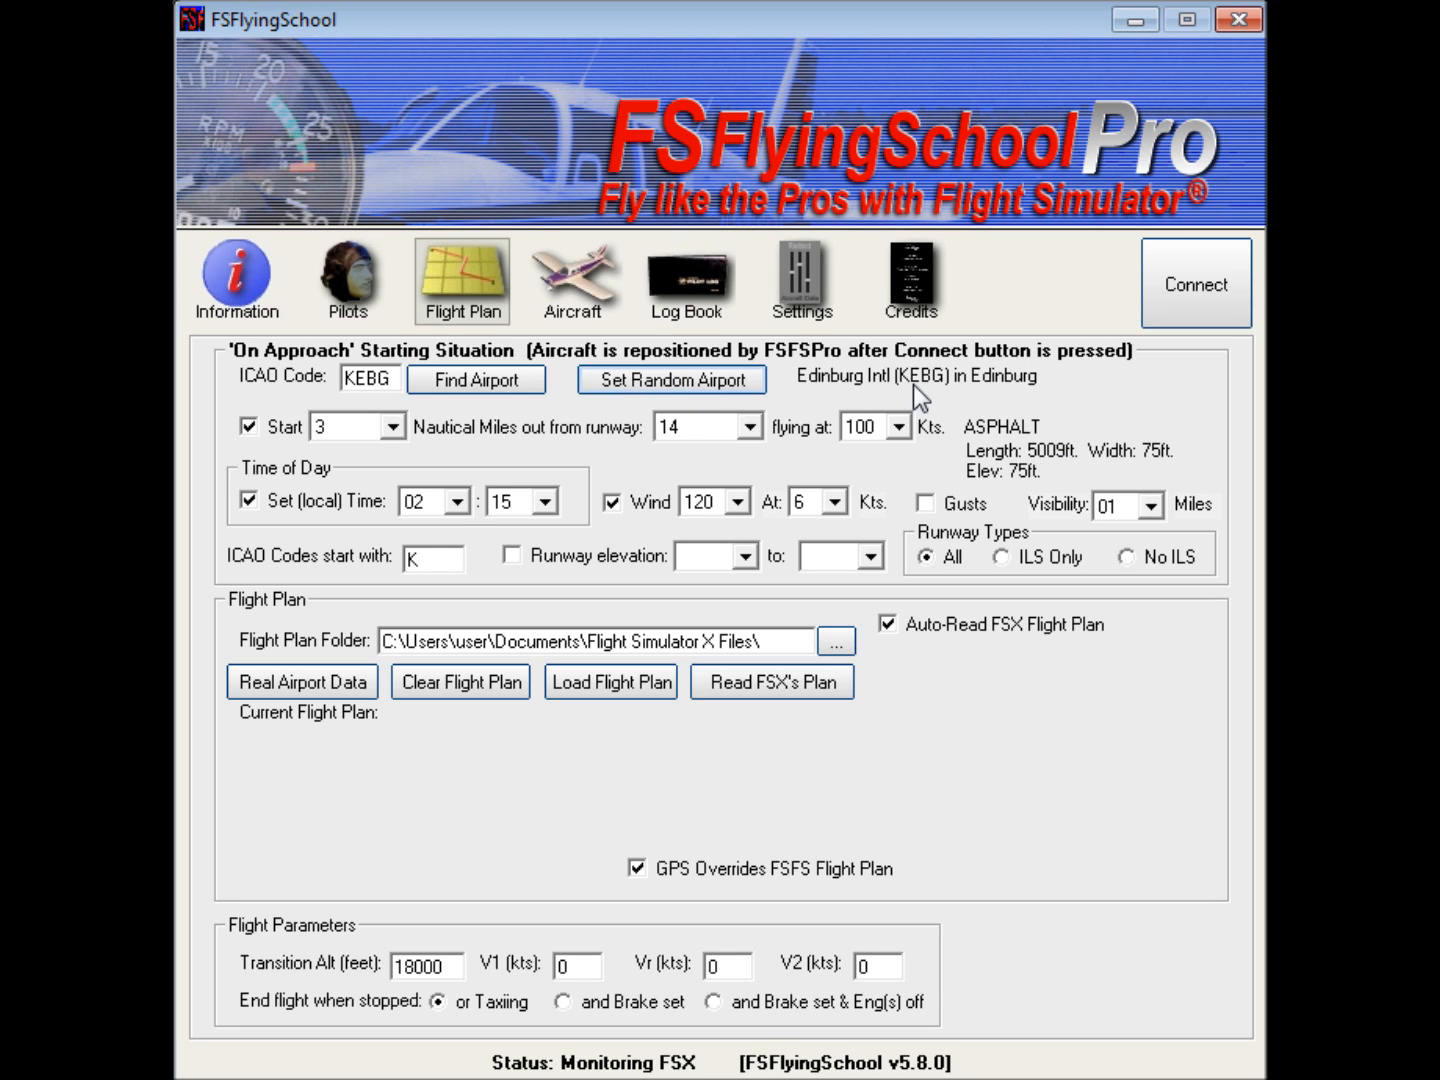
Step: Change the ICAO code prefix filter to EG and set a random approach airport three times
double_click(427, 561)
text(EG)
click(630, 376)
click(630, 378)
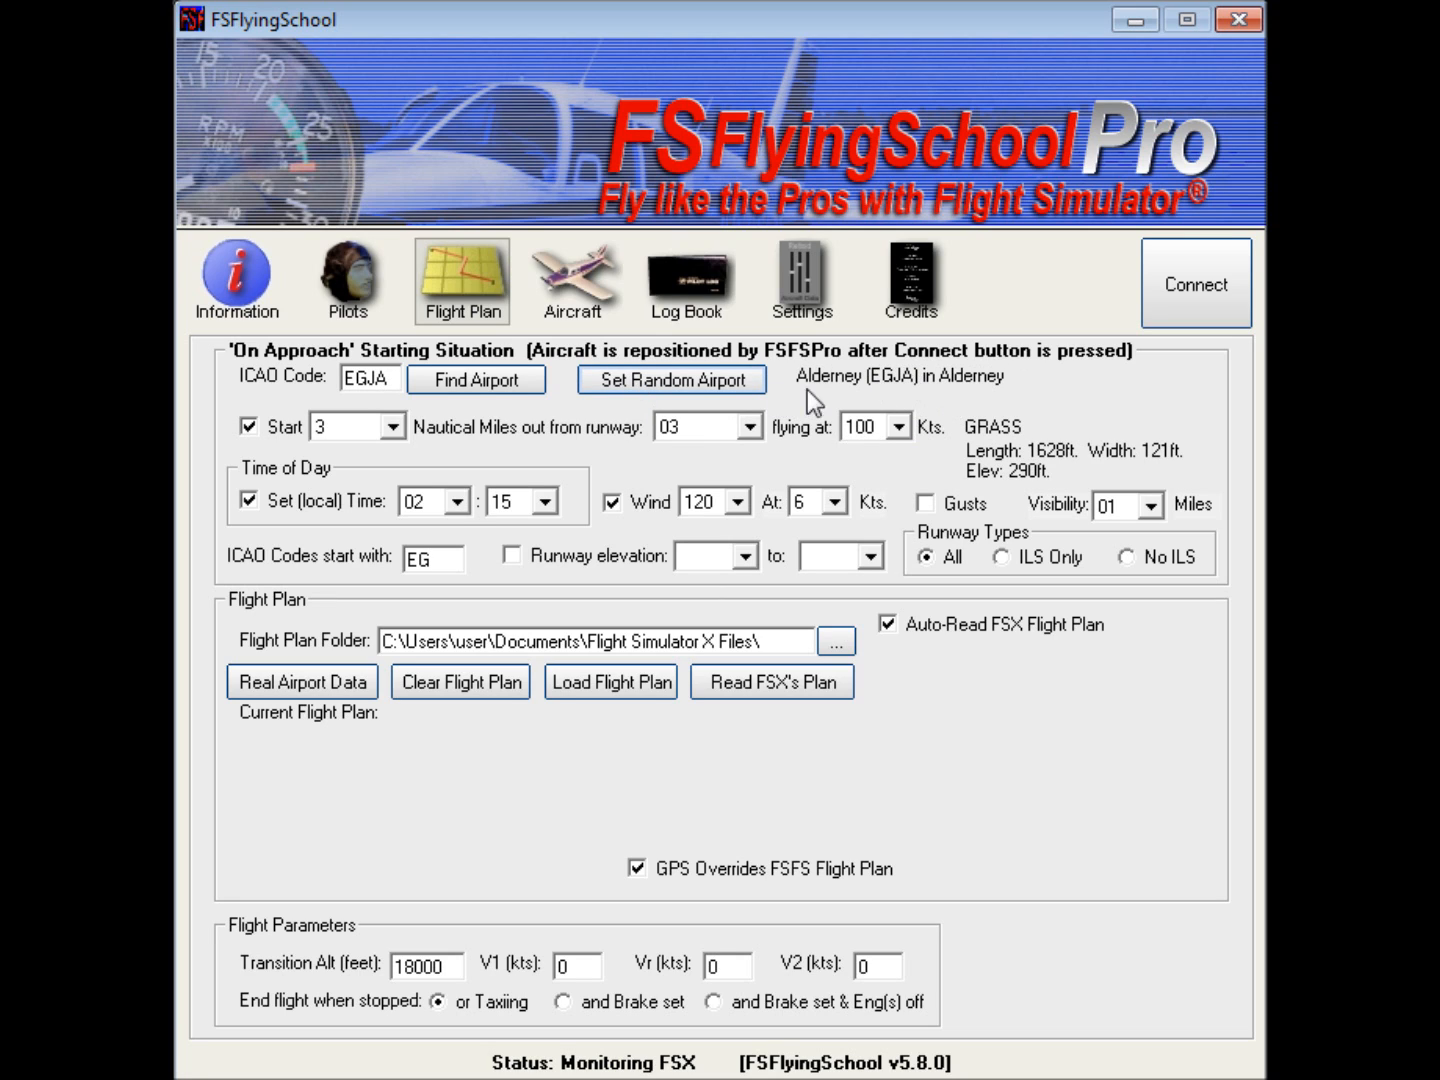
click(734, 389)
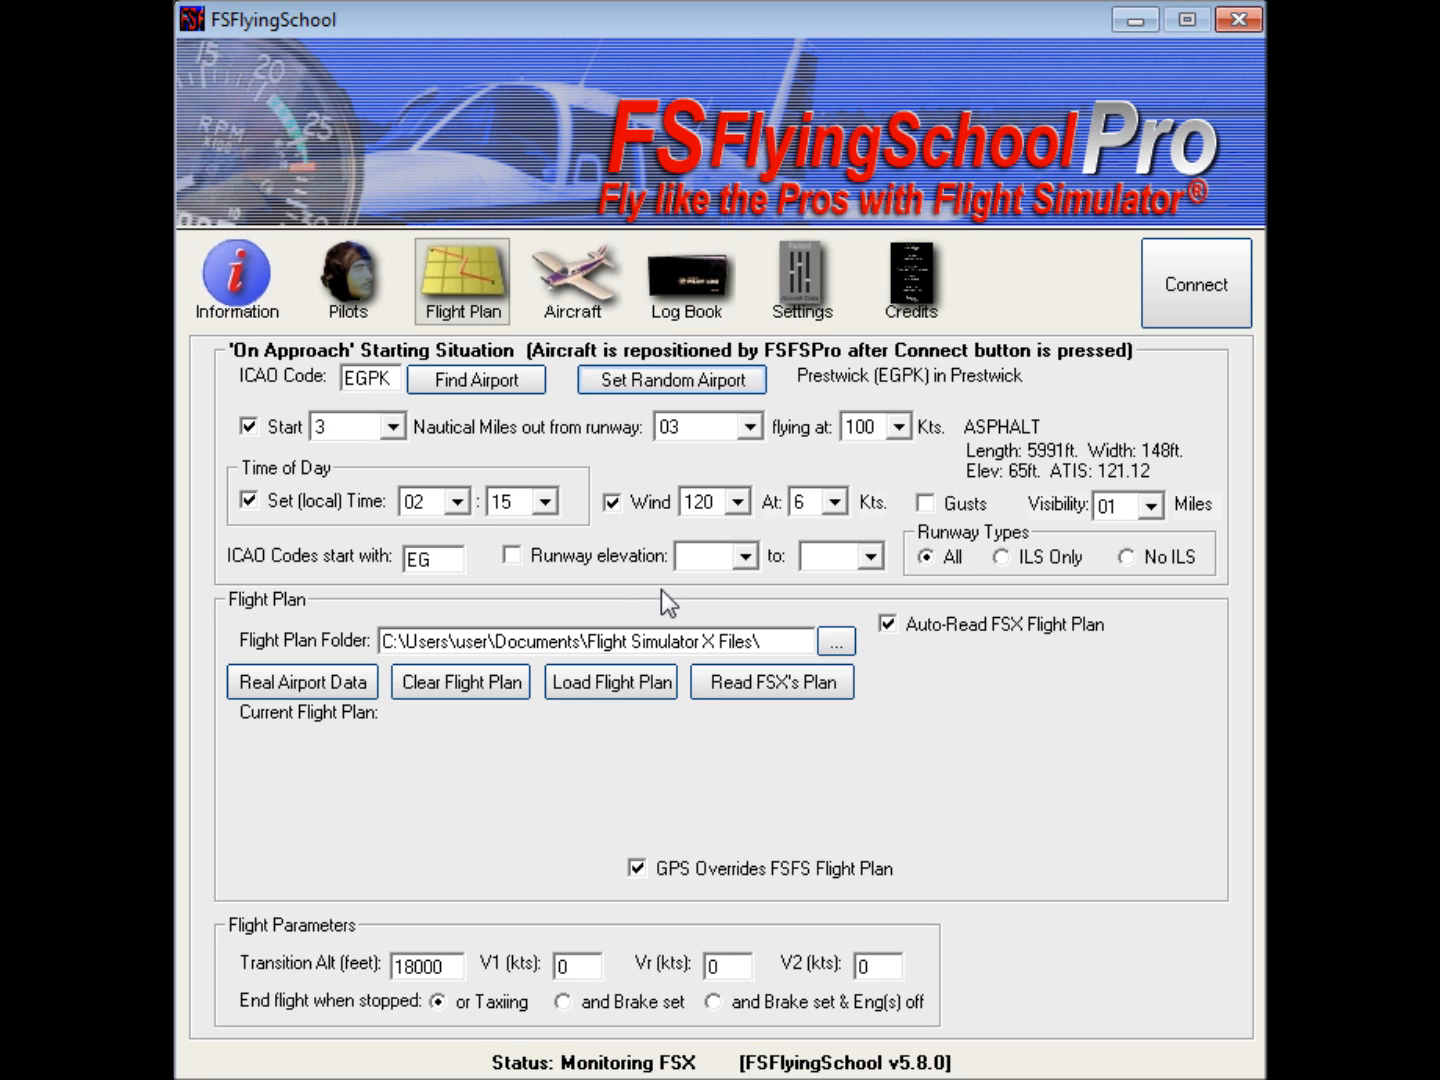
Step: Replace the ICAO prefix filter with a runway elevation filter starting at 9000 and set a random approach airport
double_click(446, 560)
key(BackSpace)
click(516, 555)
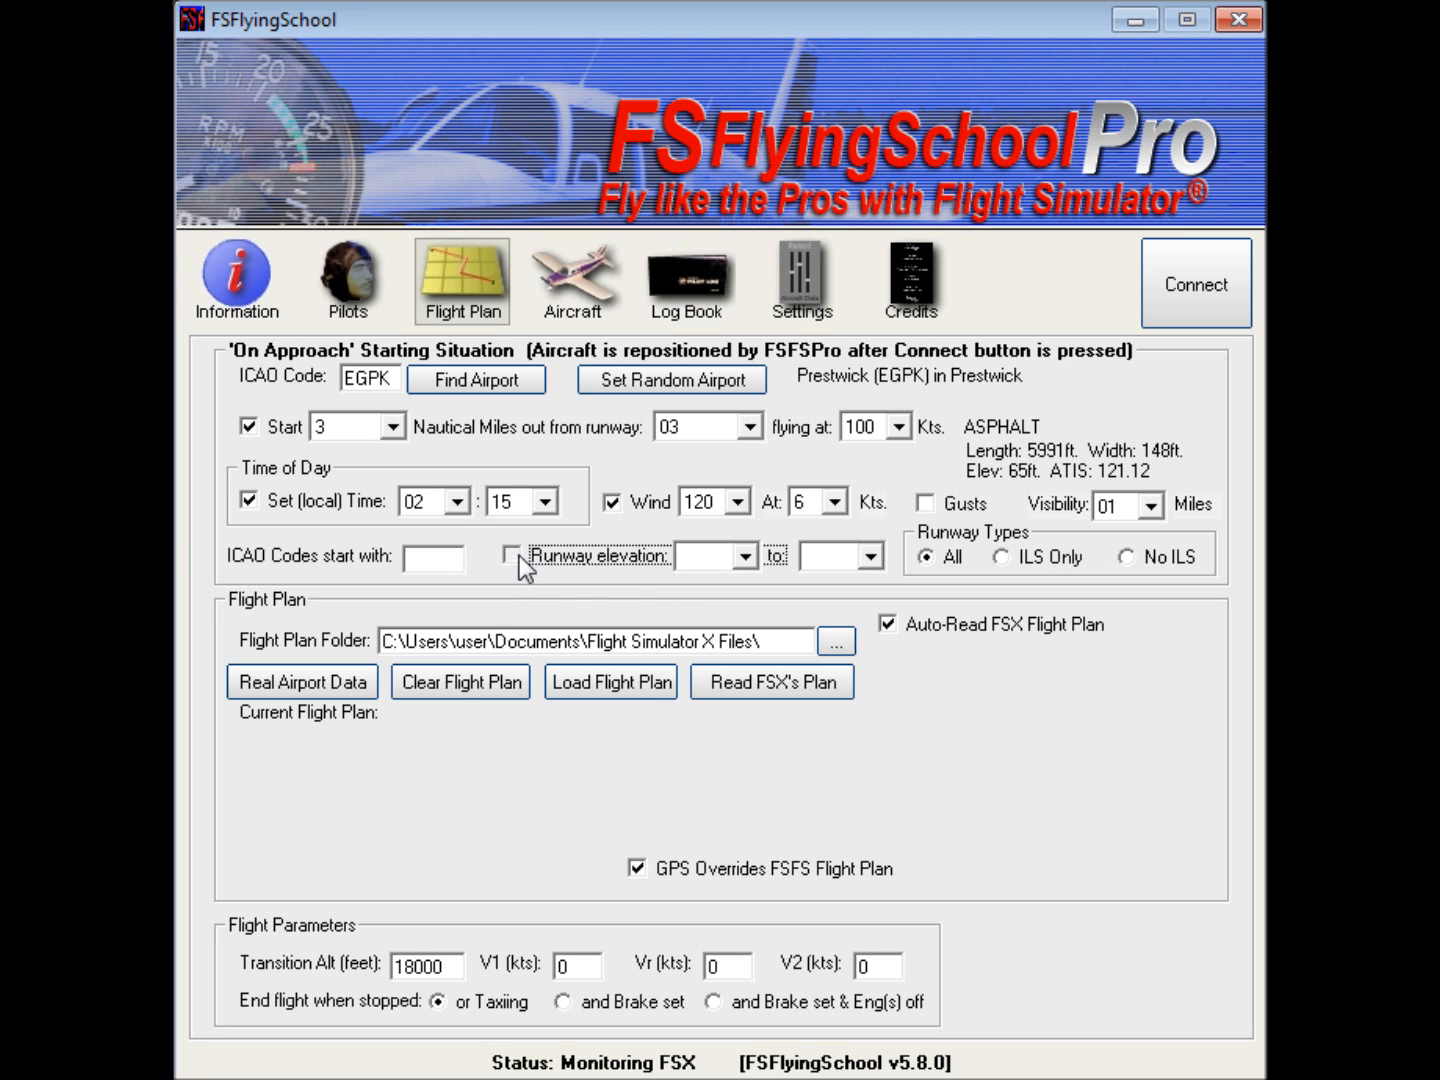
click(745, 556)
drag(750, 622, 755, 661)
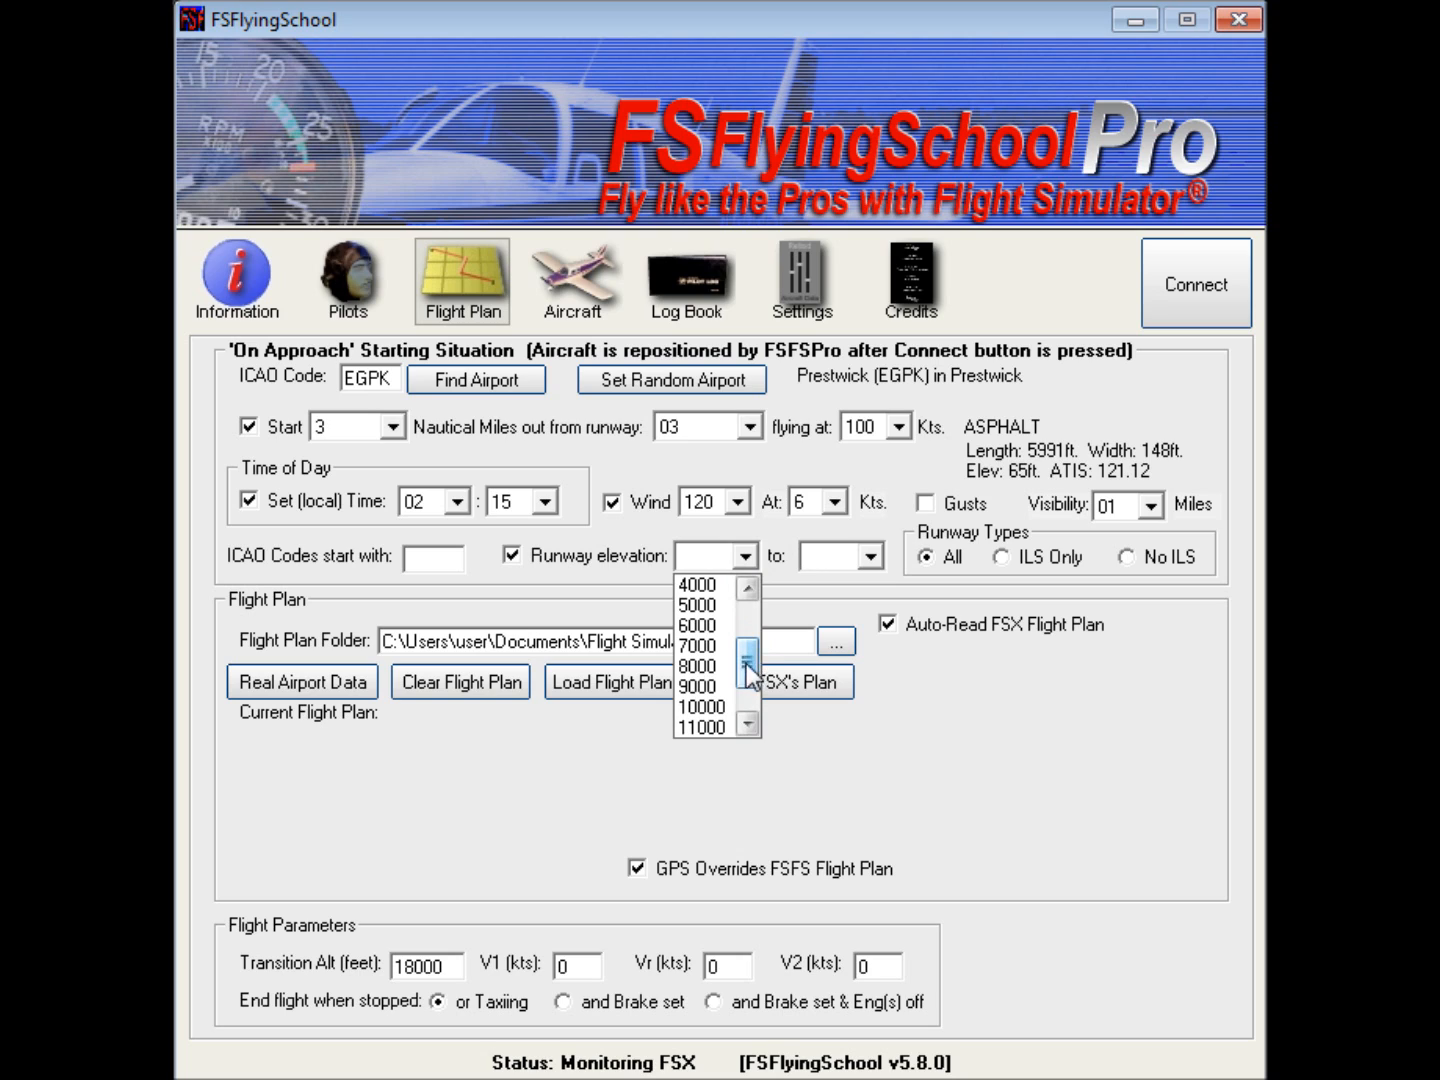
click(734, 687)
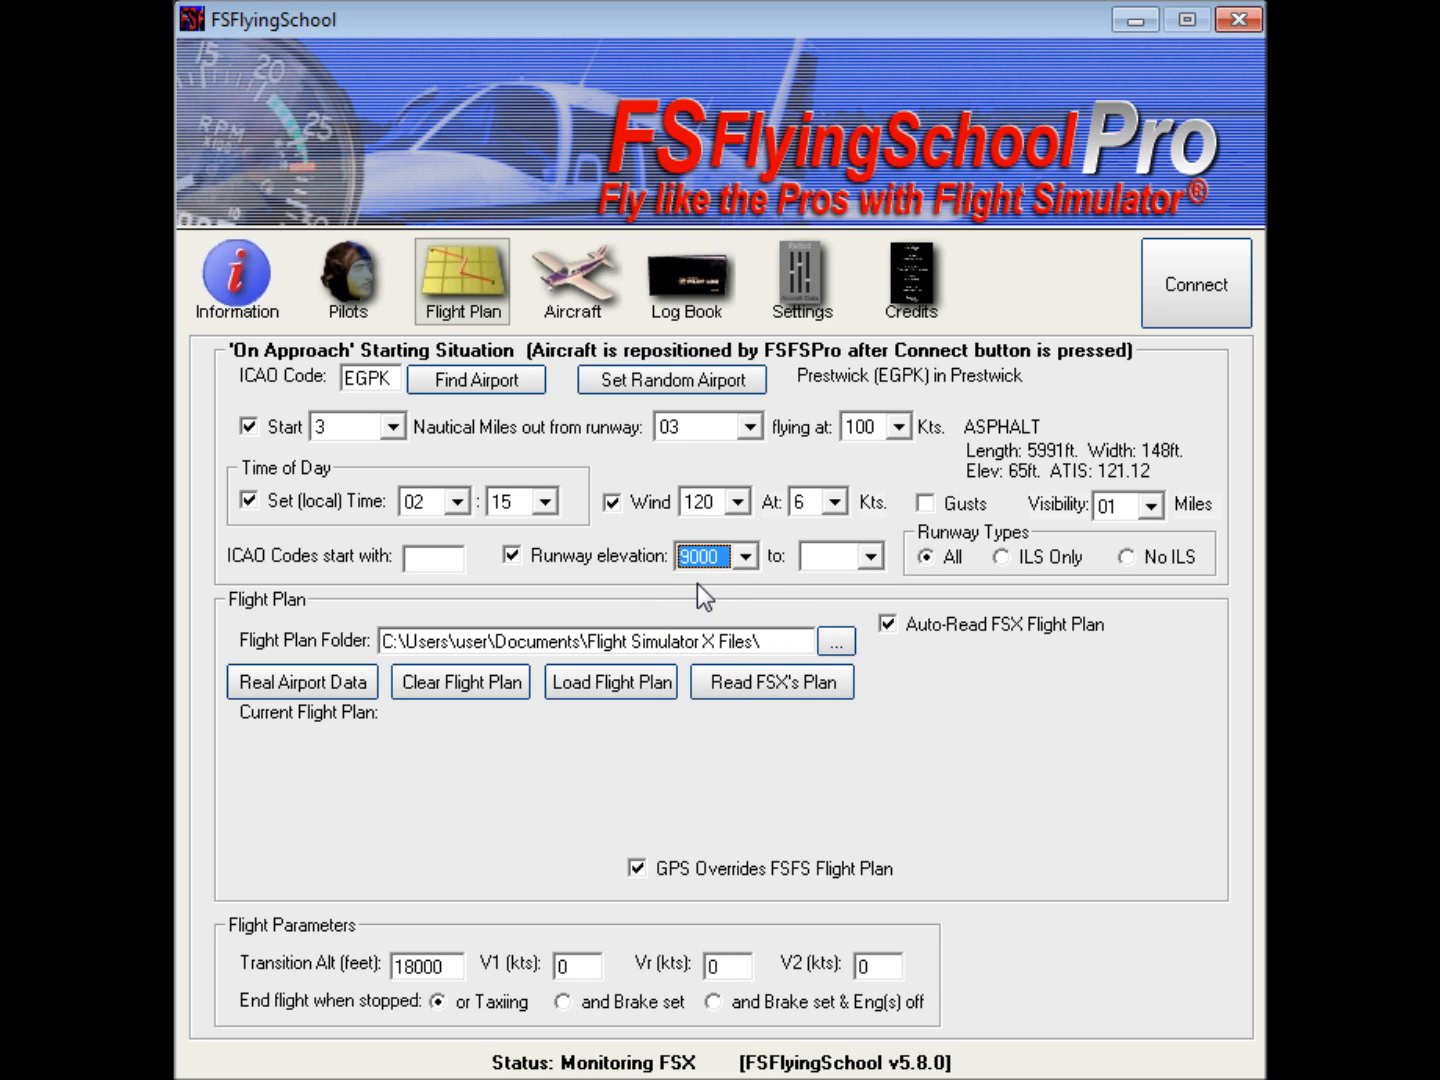
click(654, 386)
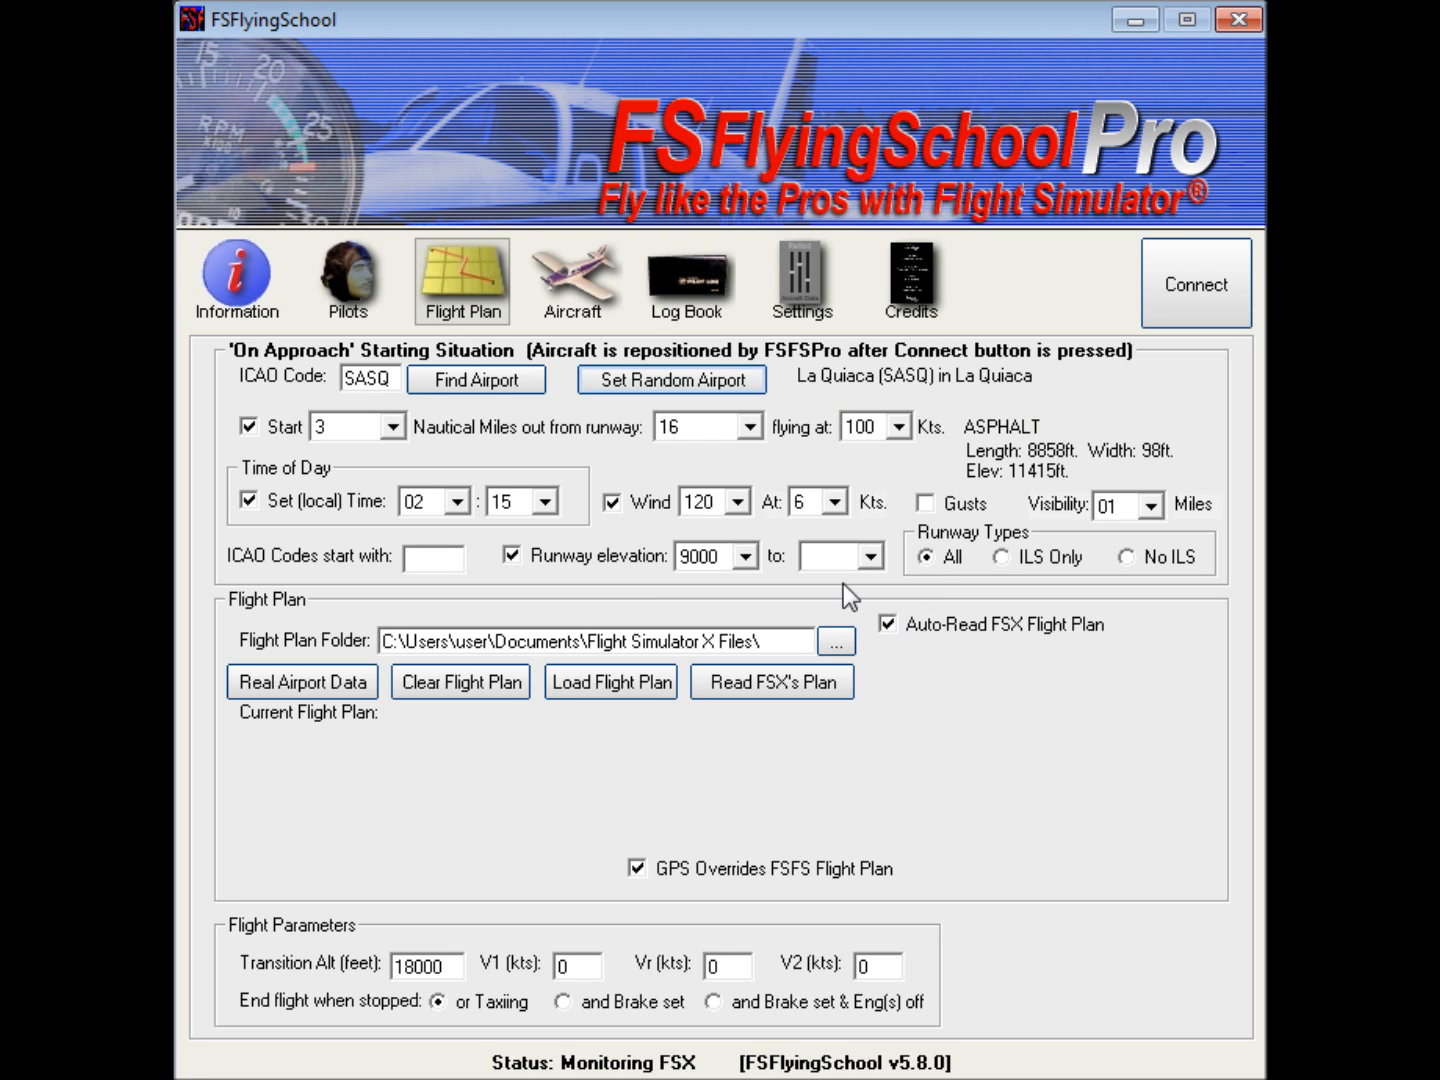
Step: Set the upper runway elevation limit to 0000 and blank the lower limit
click(870, 556)
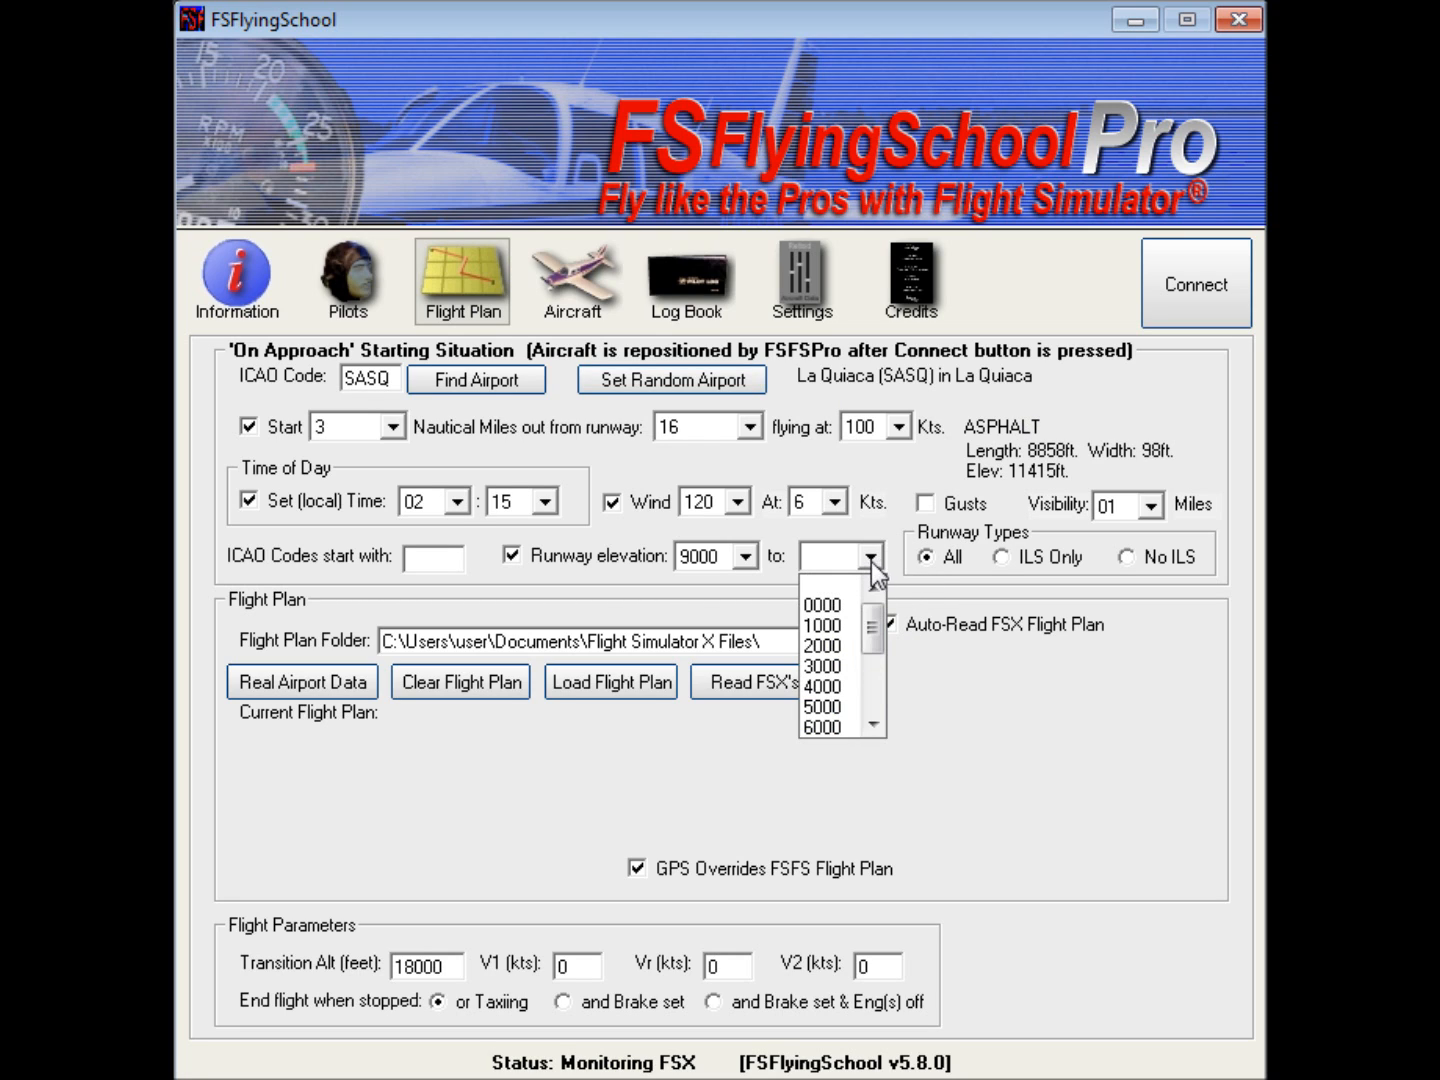
mouse_move(876, 632)
mouse_down()
mouse_move(877, 716)
mouse_move(877, 617)
mouse_up()
click(840, 603)
click(744, 556)
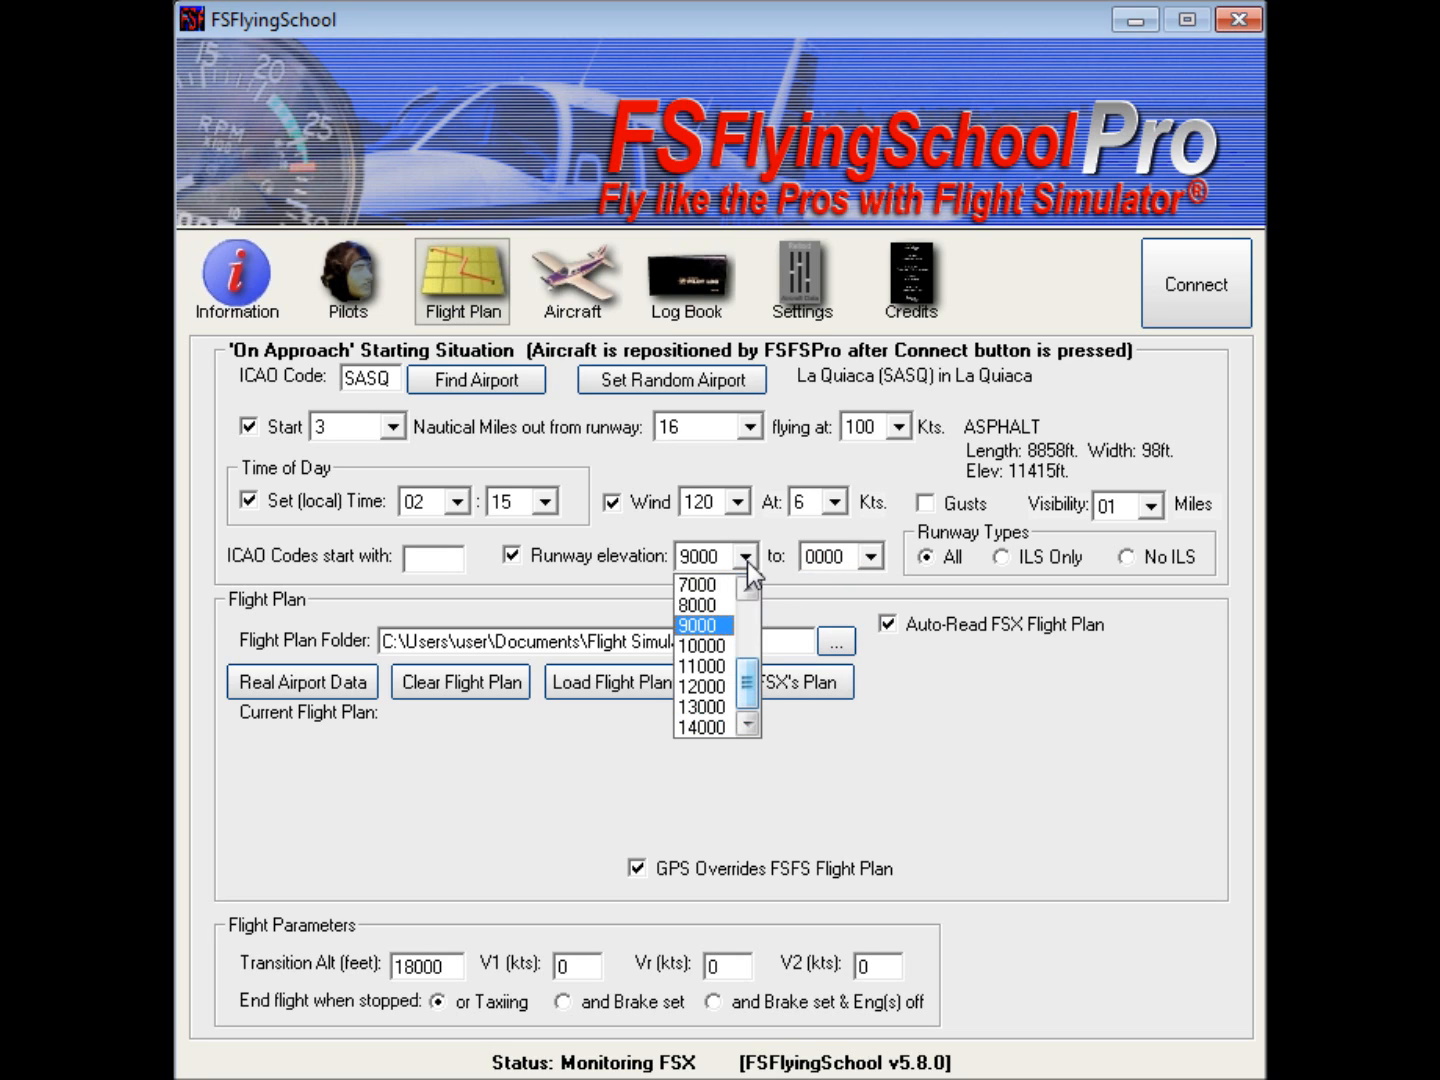
drag(749, 684, 768, 612)
click(731, 586)
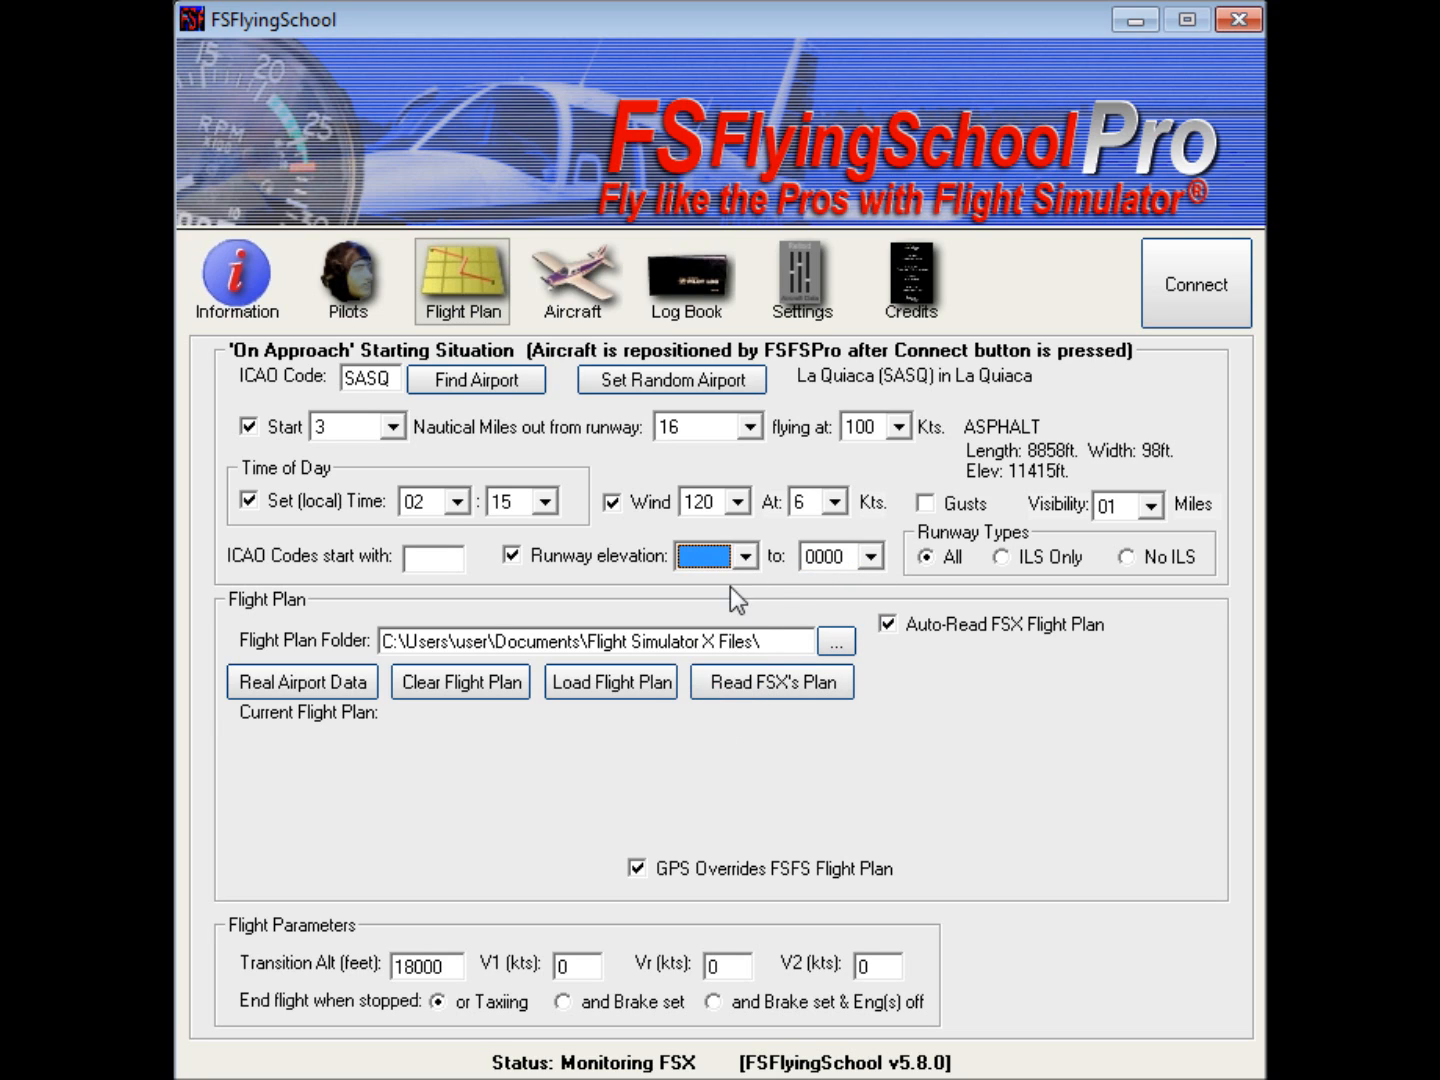
Step: Set a random approach airport five times using the 0000 upper runway elevation limit
click(706, 380)
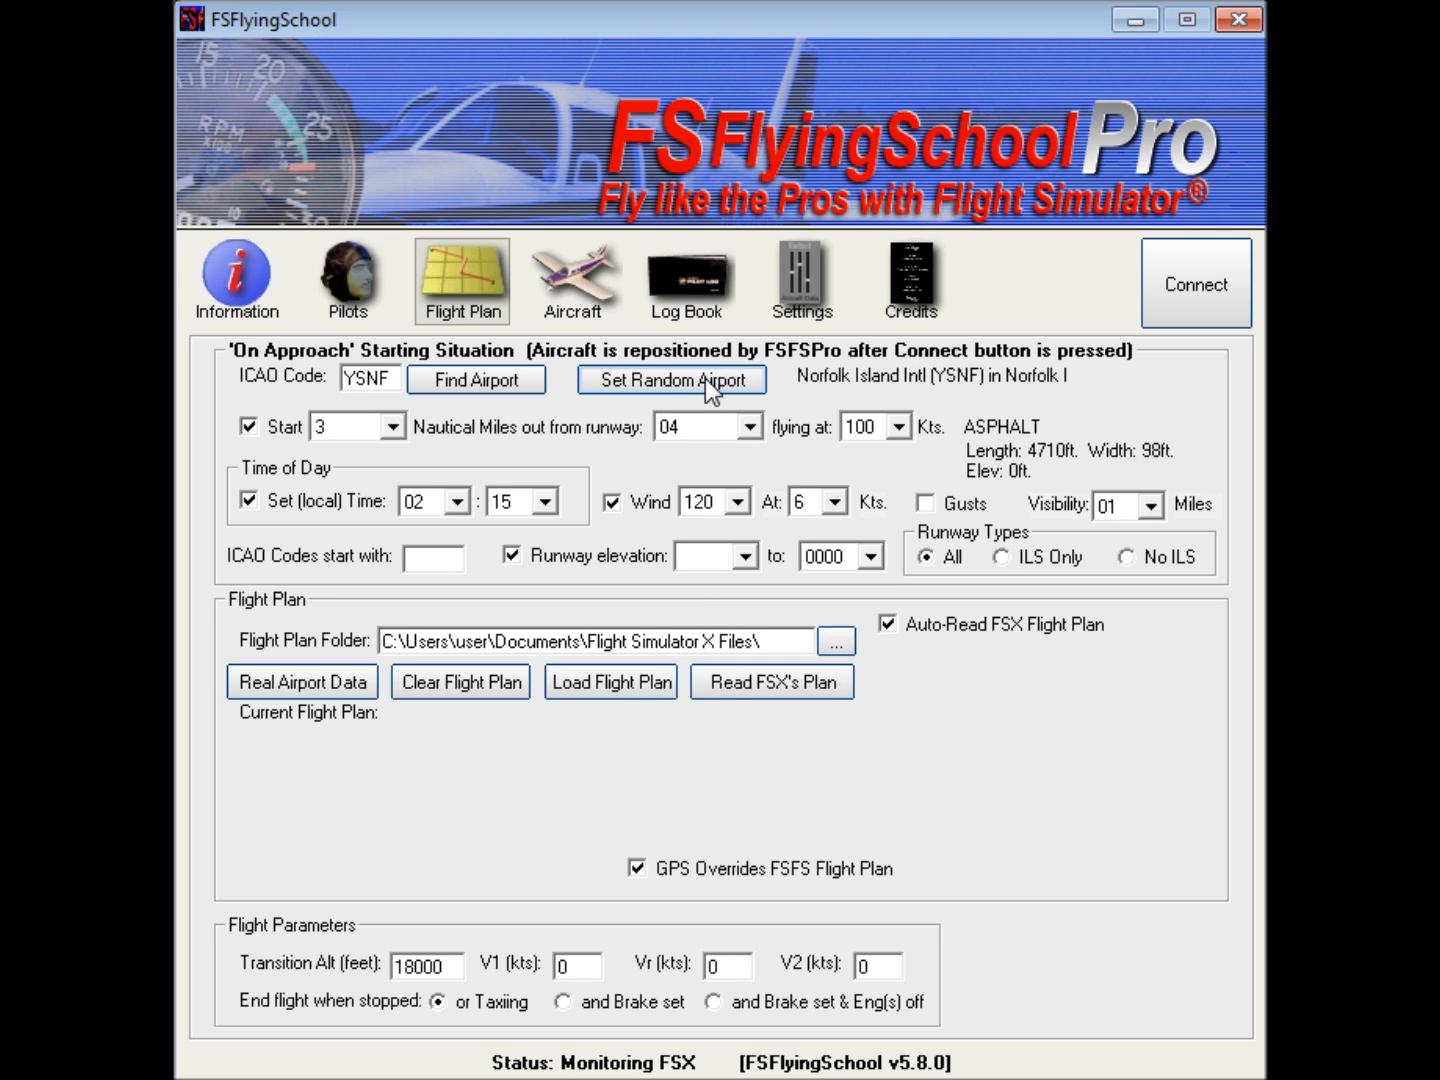
click(705, 380)
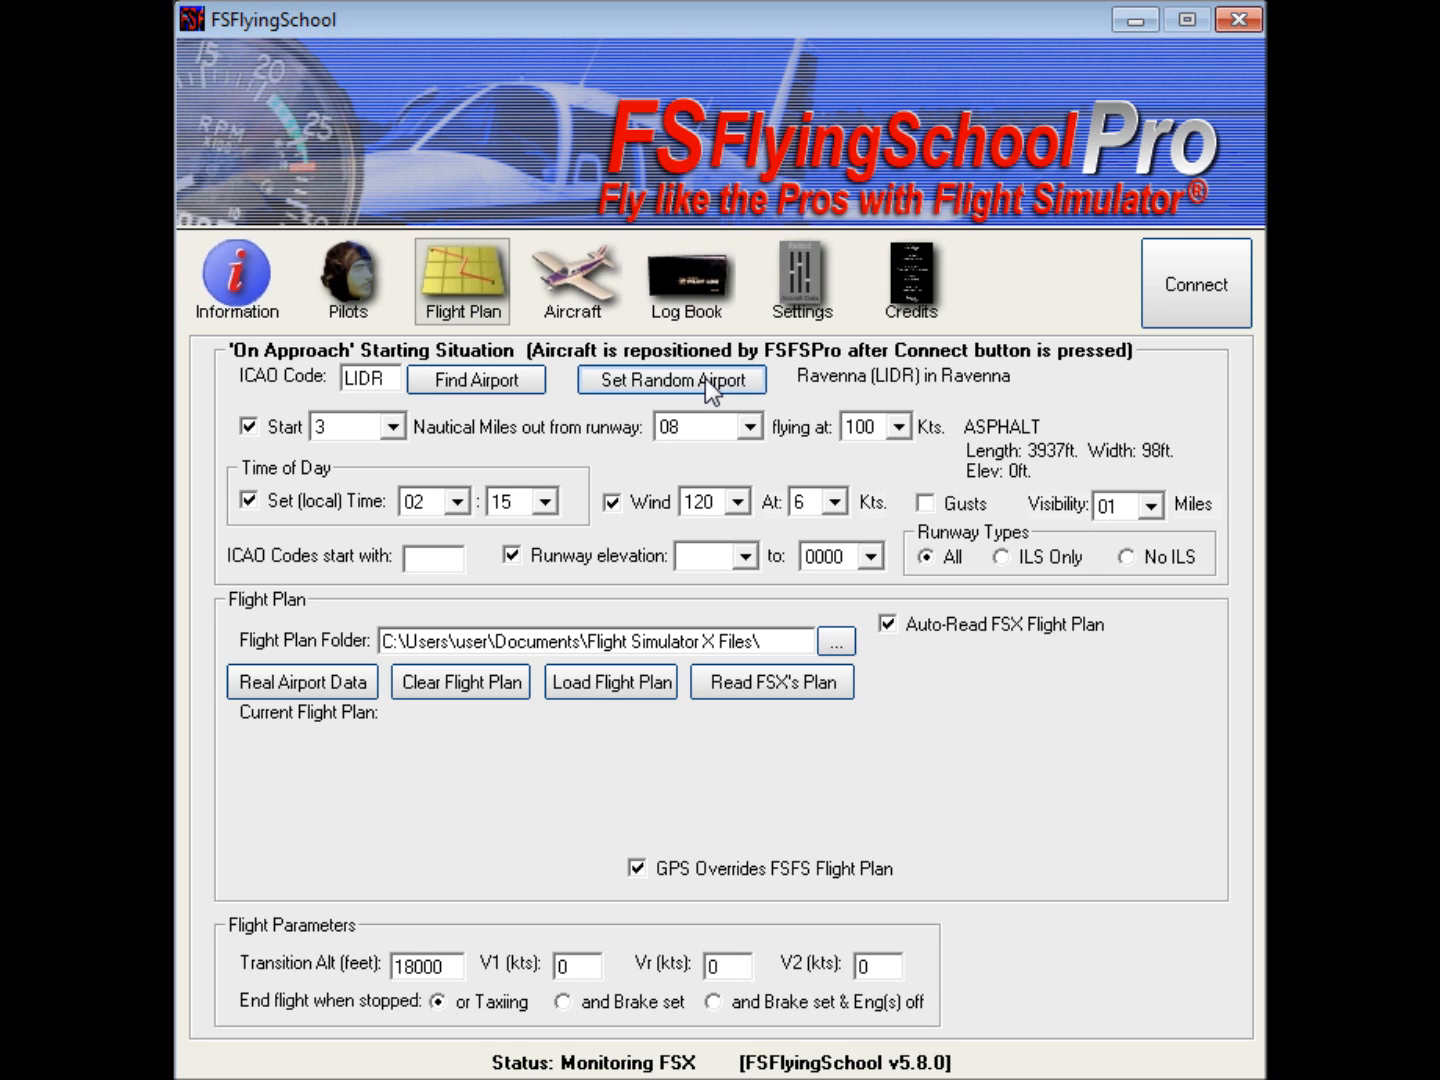
click(705, 380)
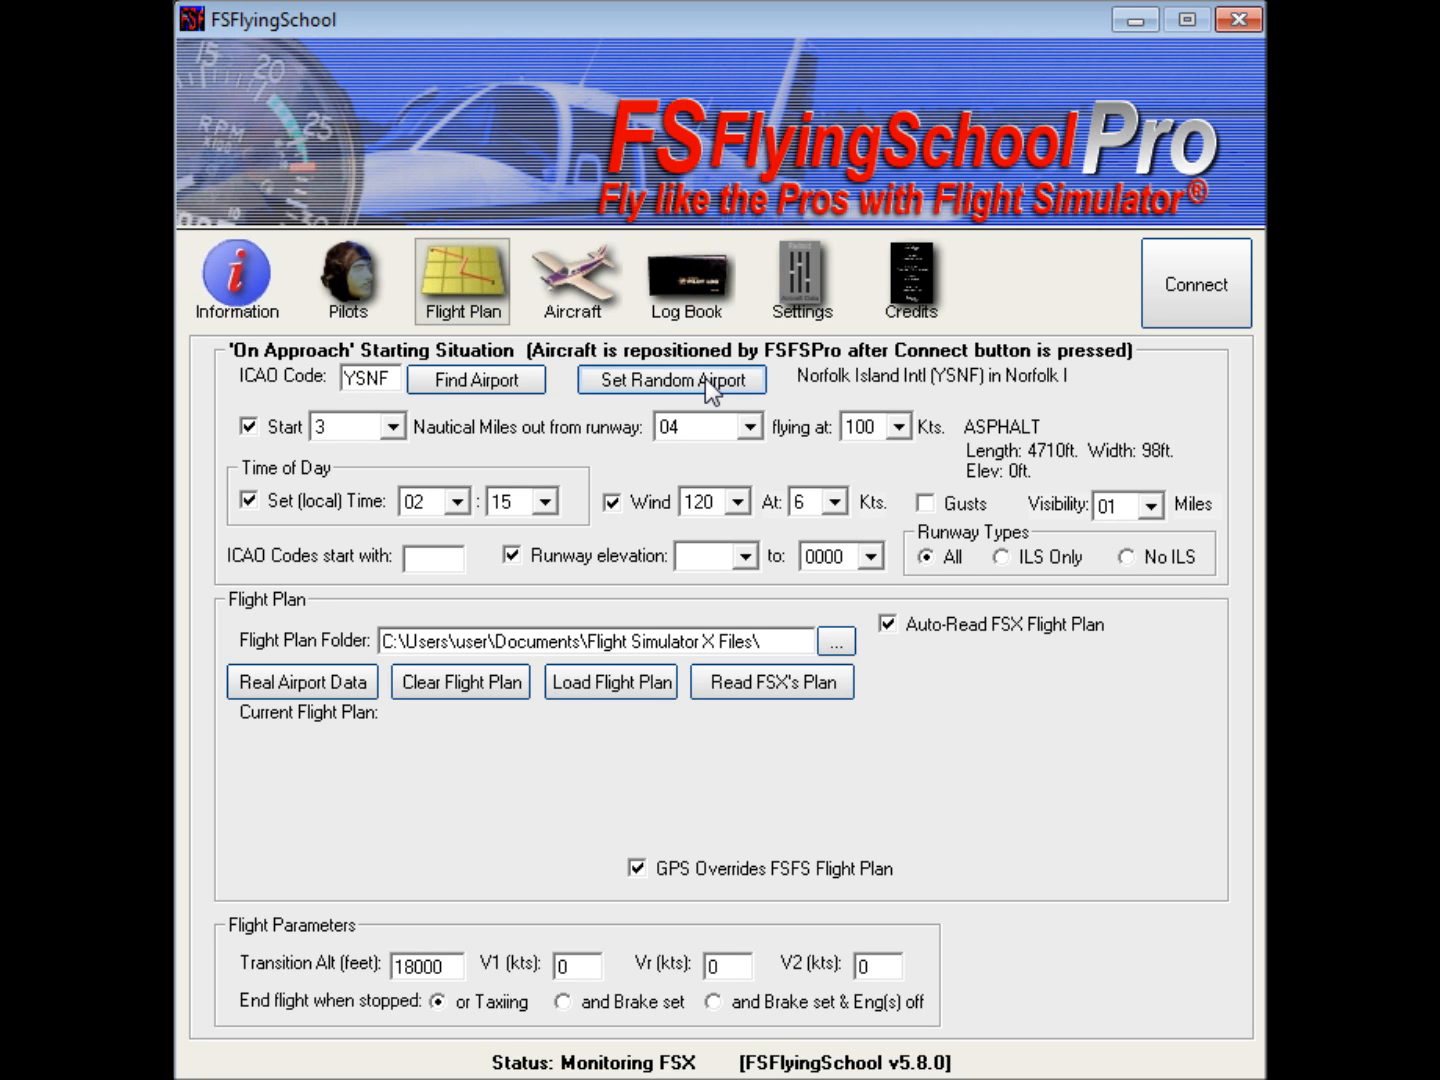
click(705, 380)
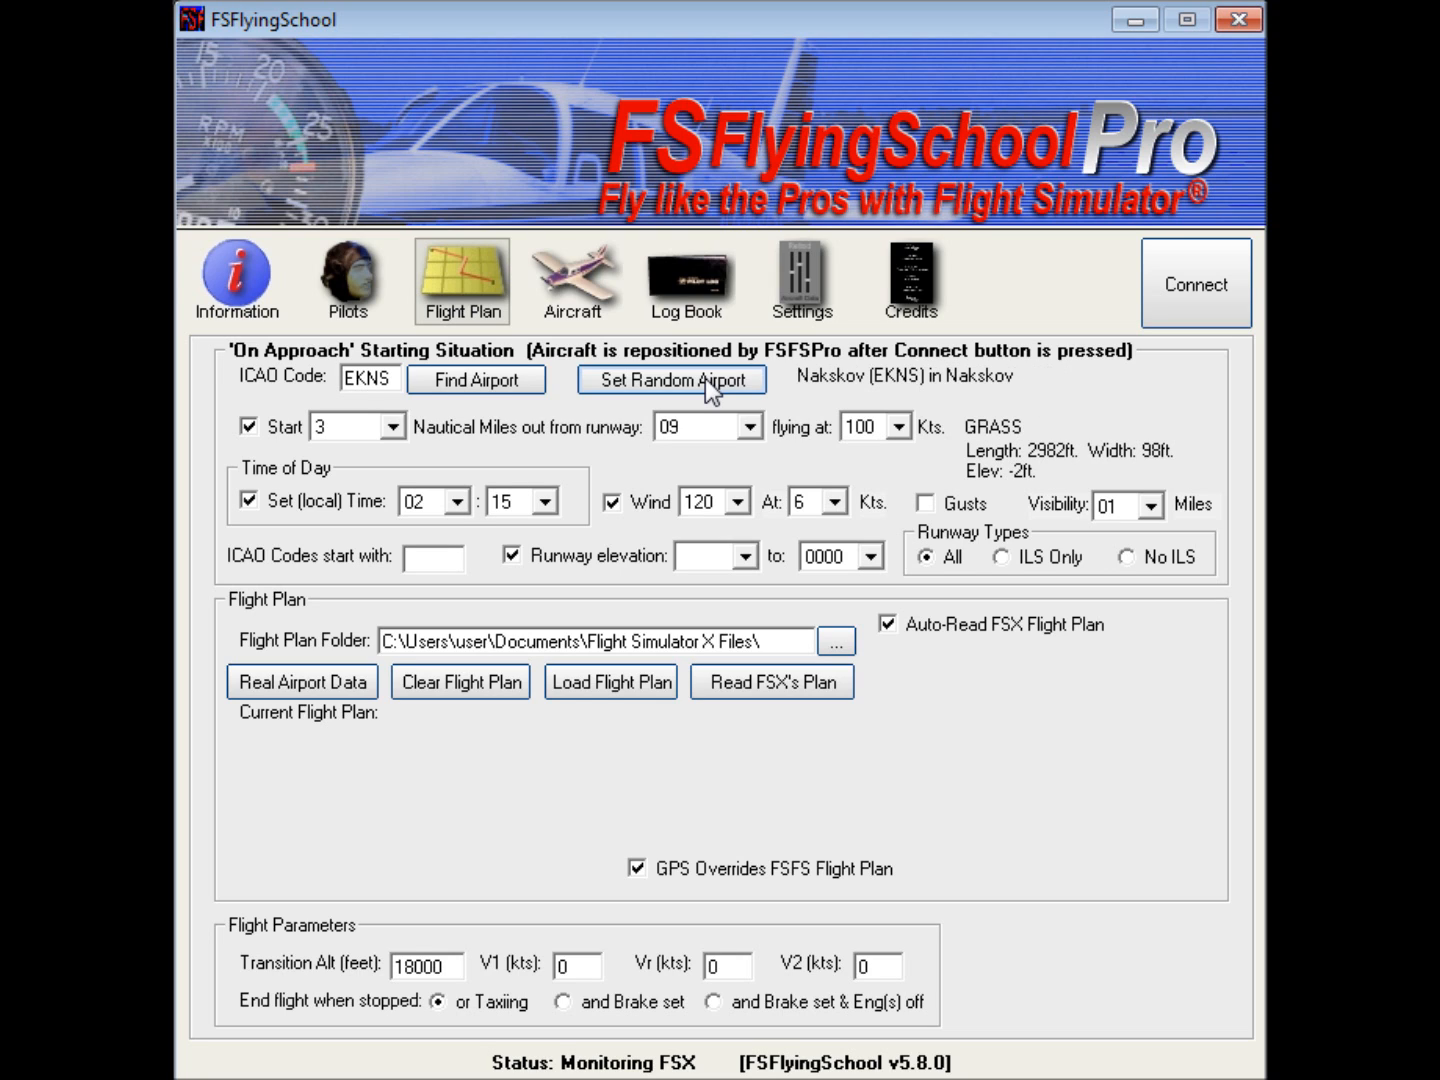
click(706, 381)
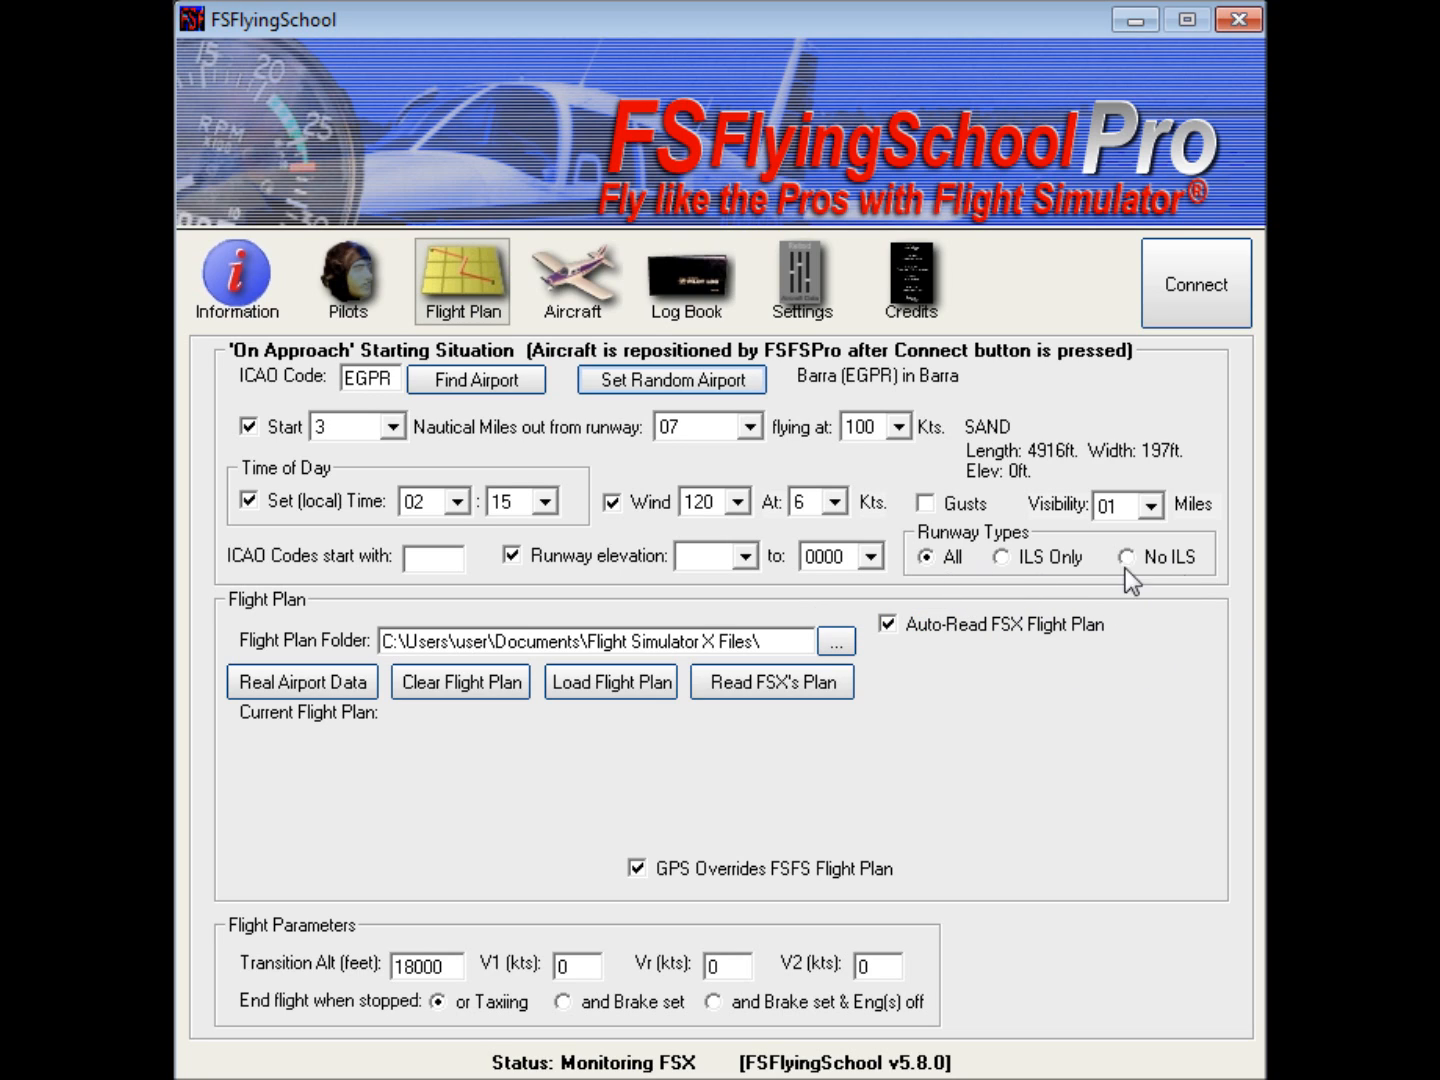
Step: Turn off the runway elevation filter and restrict random airports to the ICAO prefix EG with ILS Only runways
click(518, 554)
click(410, 558)
text(EG)
click(1004, 557)
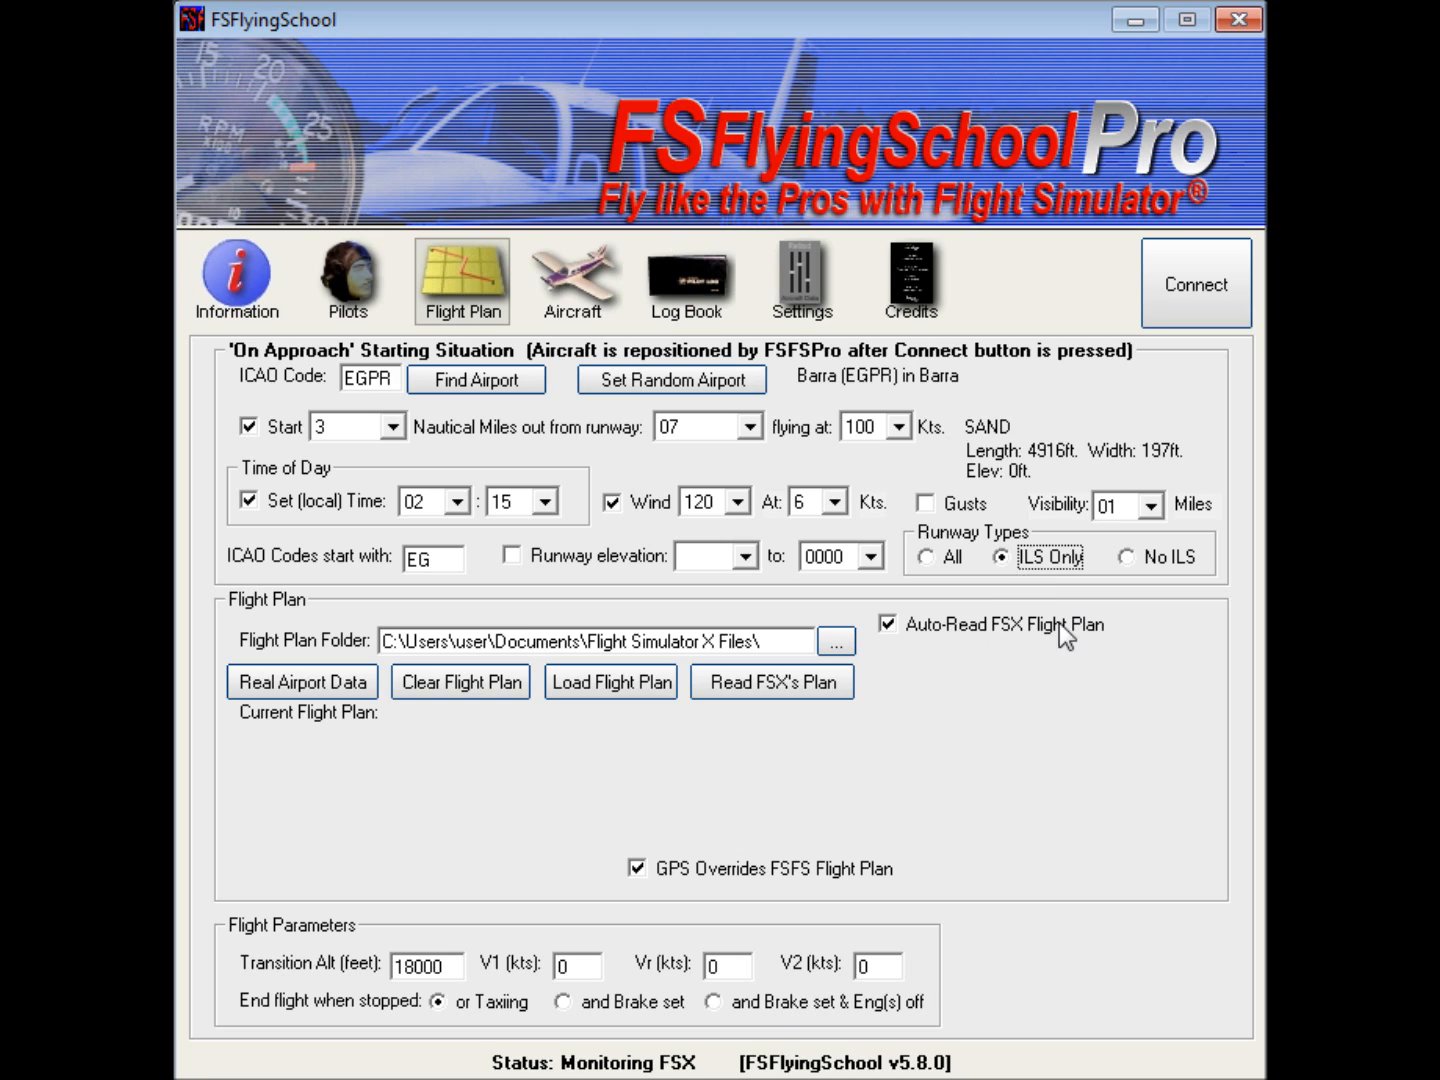
Step: Set a random approach airport five times using the EG prefix and ILS Only filters
click(690, 378)
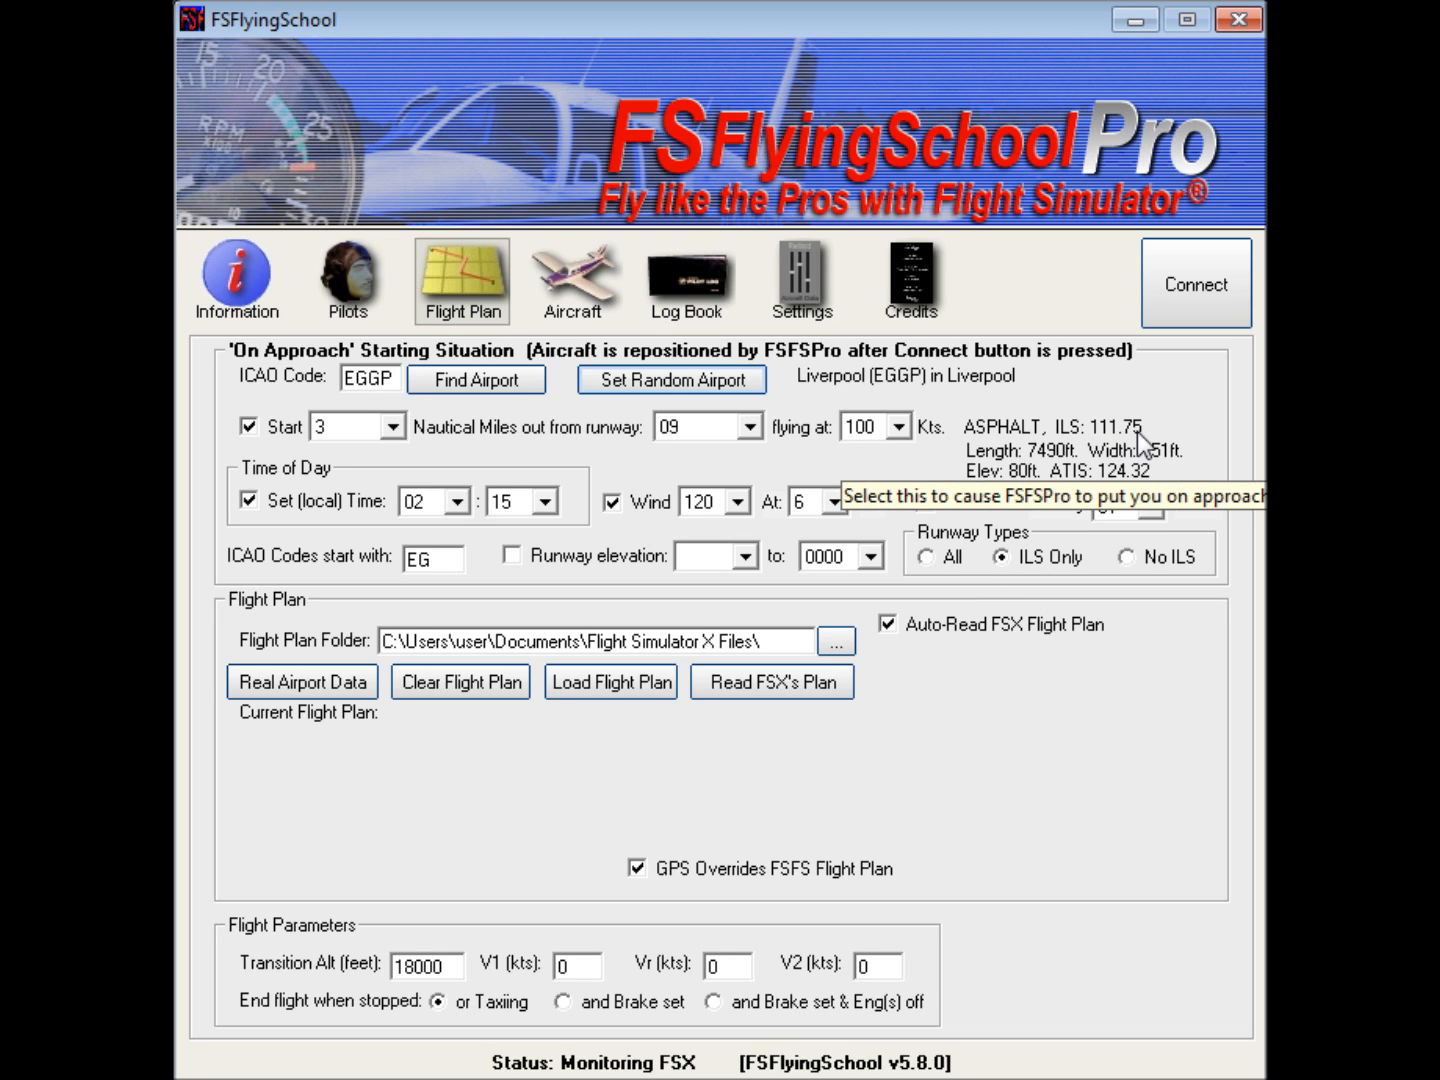
click(662, 392)
click(654, 384)
click(655, 385)
click(654, 385)
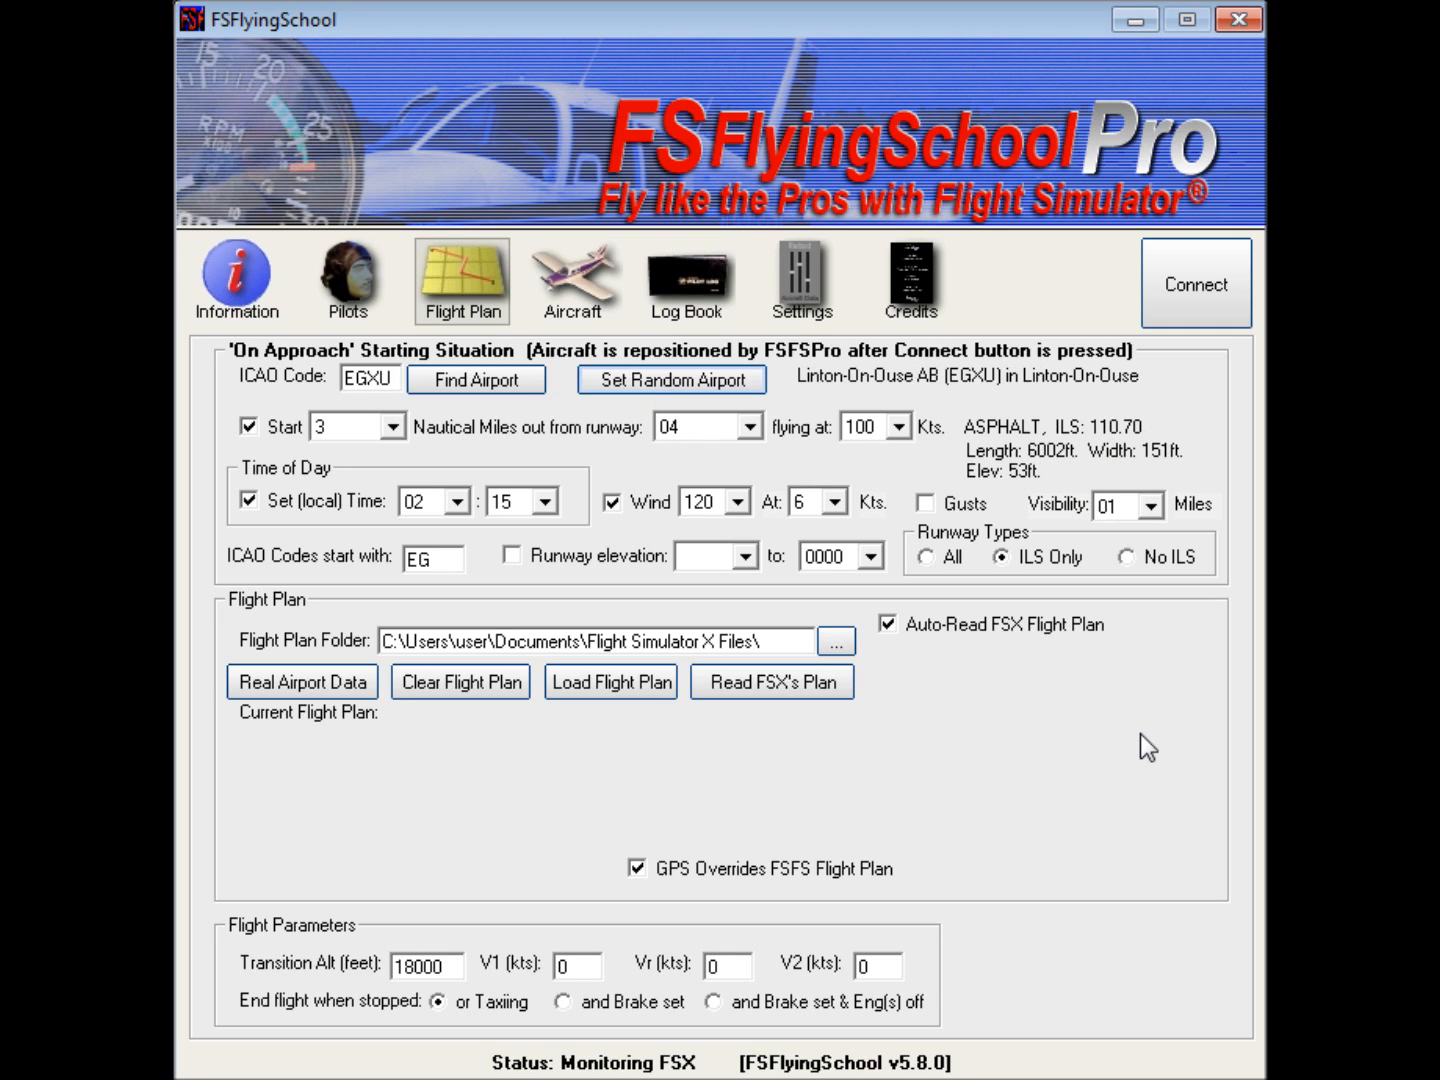